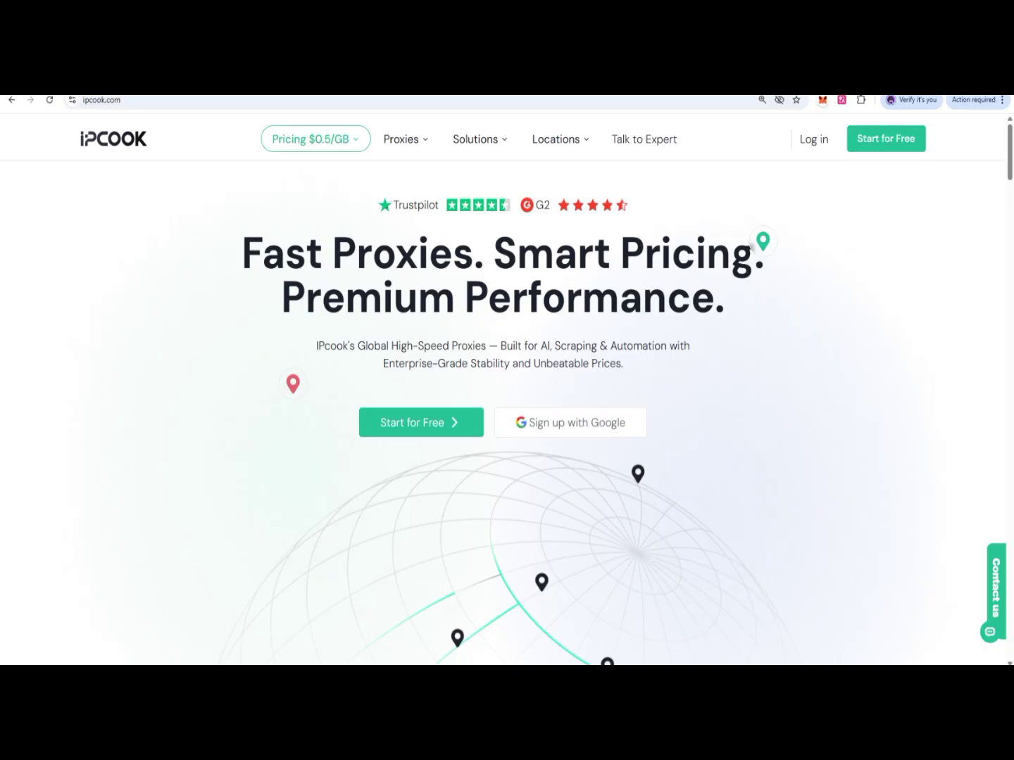
# Preview the Solutions proxy categories, then scroll the homepage to the client logo strip below the hero.
pyautogui.moveTo(476, 139)
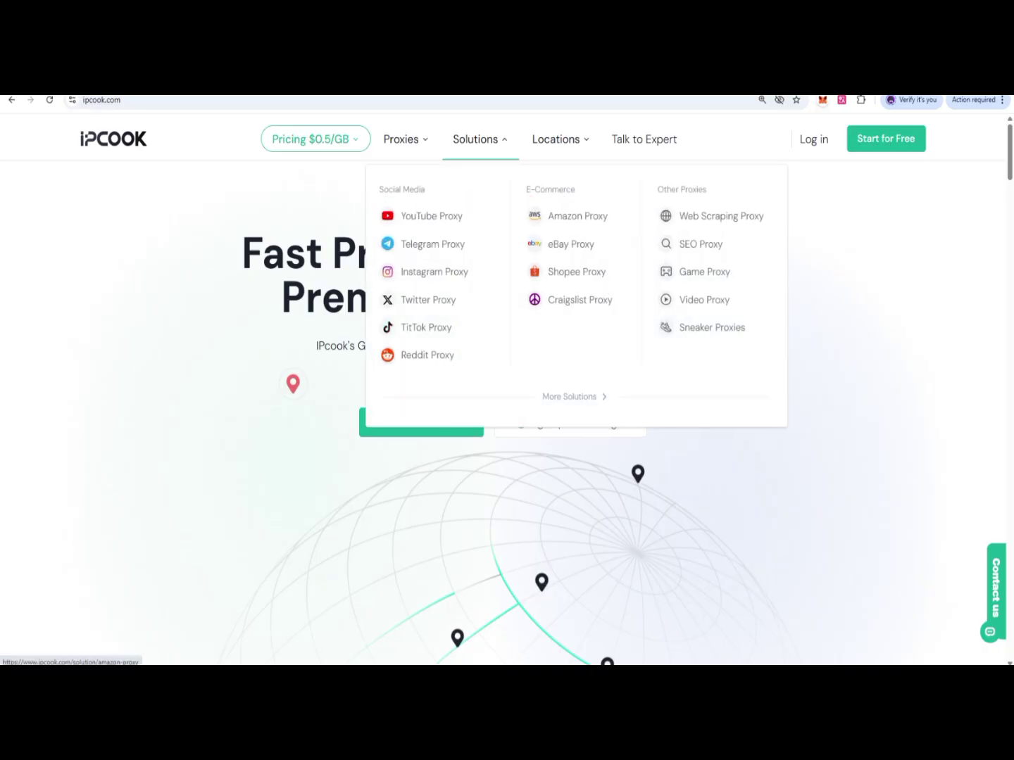
pyautogui.scroll(5, 580, 212)
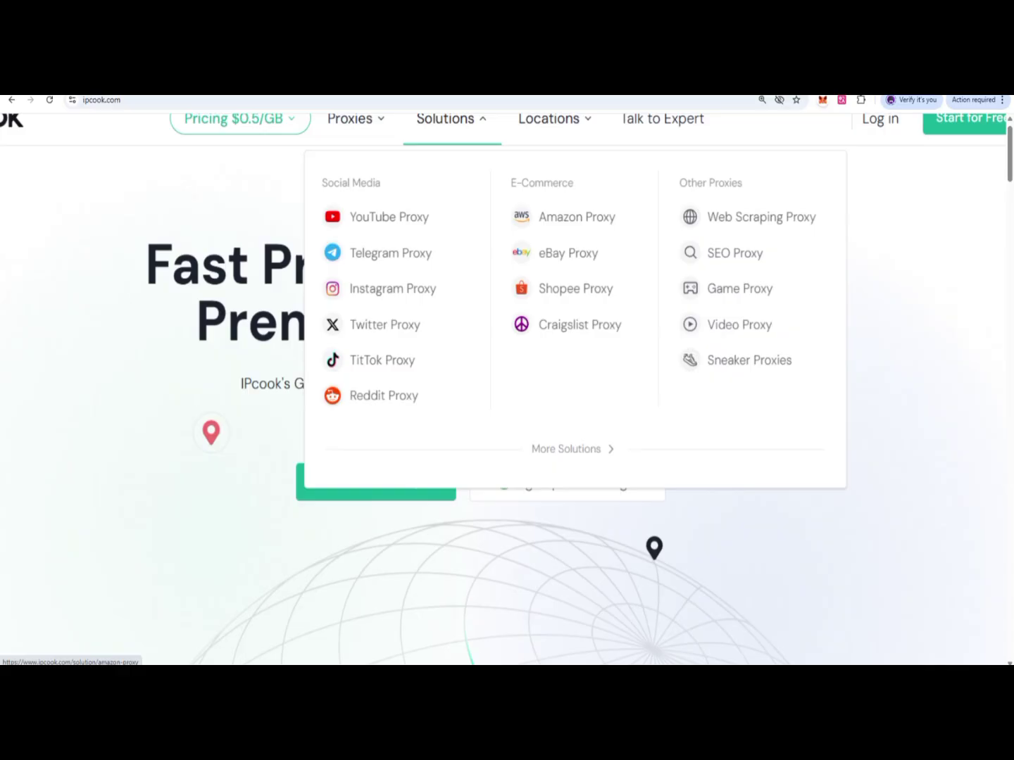
pyautogui.scroll(5, 580, 213)
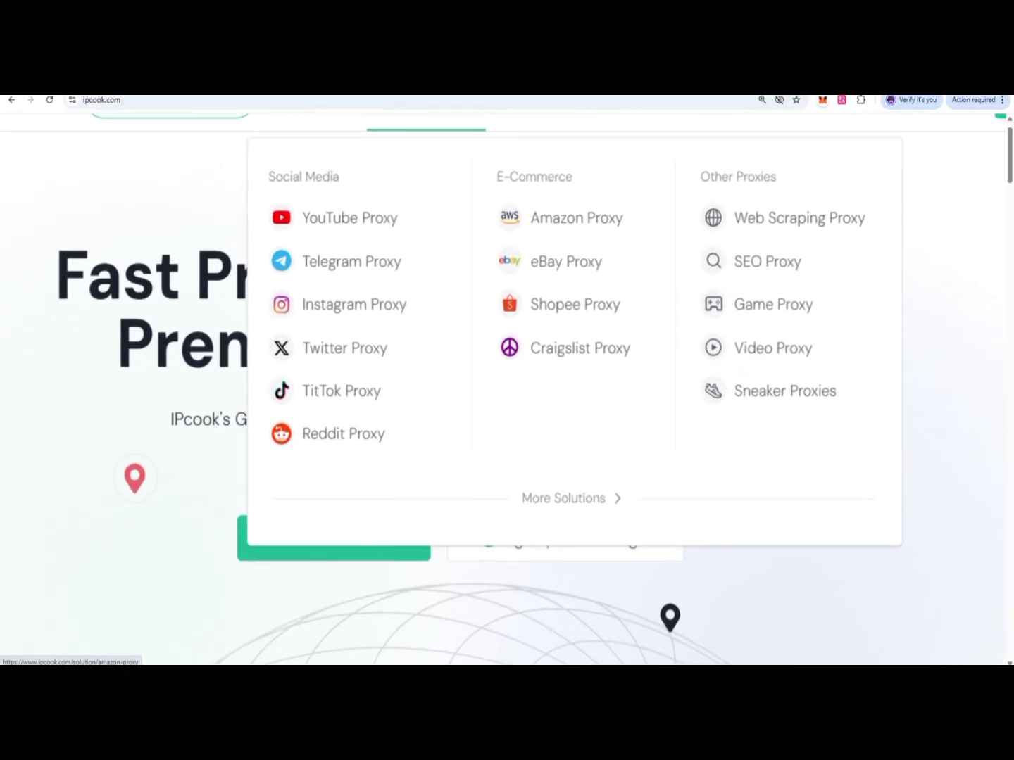
pyautogui.scroll(-10, 579, 212)
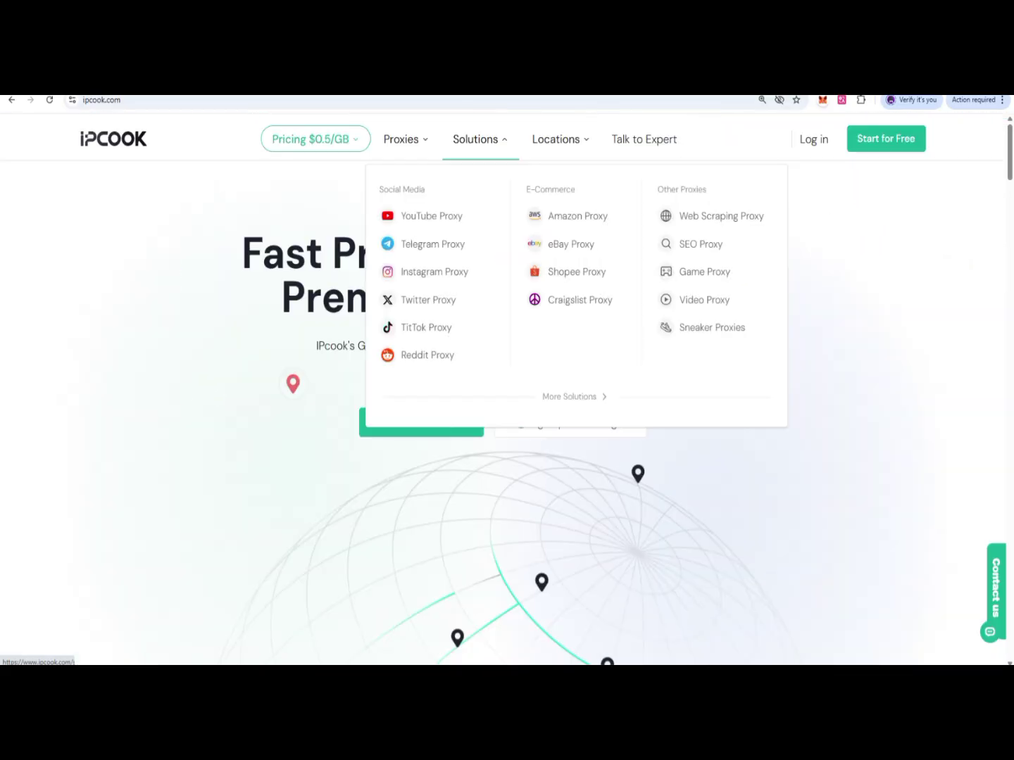
pyautogui.hotkey('ctrl', '+')
pyautogui.hotkey('ctrl', '+')
pyautogui.hotkey('ctrl', '+')
pyautogui.hotkey('ctrl', '+')
pyautogui.hotkey('ctrl', '+')
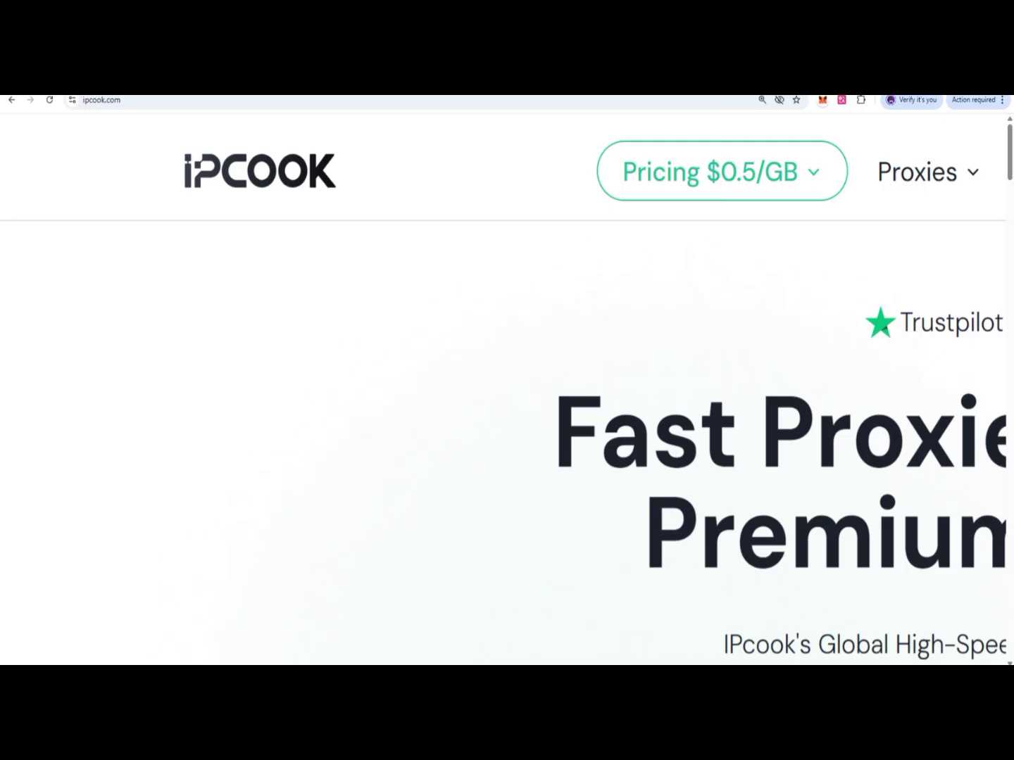
pyautogui.hotkey('ctrl', '0')
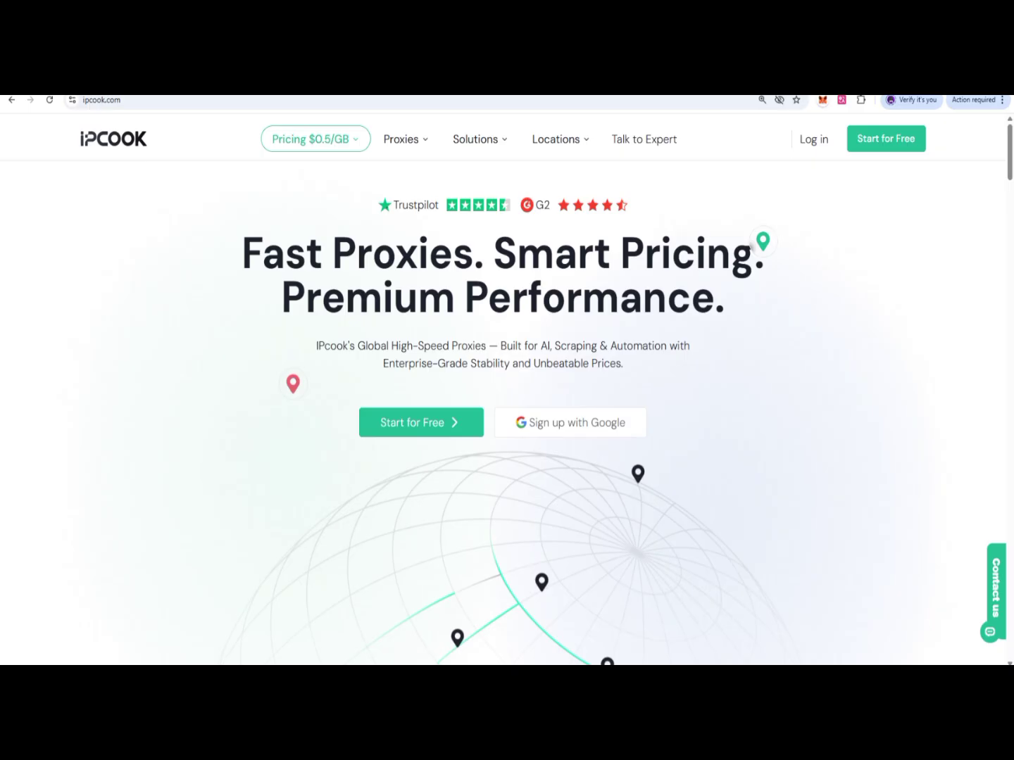
# Preview the Proxies and Solutions menus in the top navigation bar.
pyautogui.scroll(-6, 506, 408)
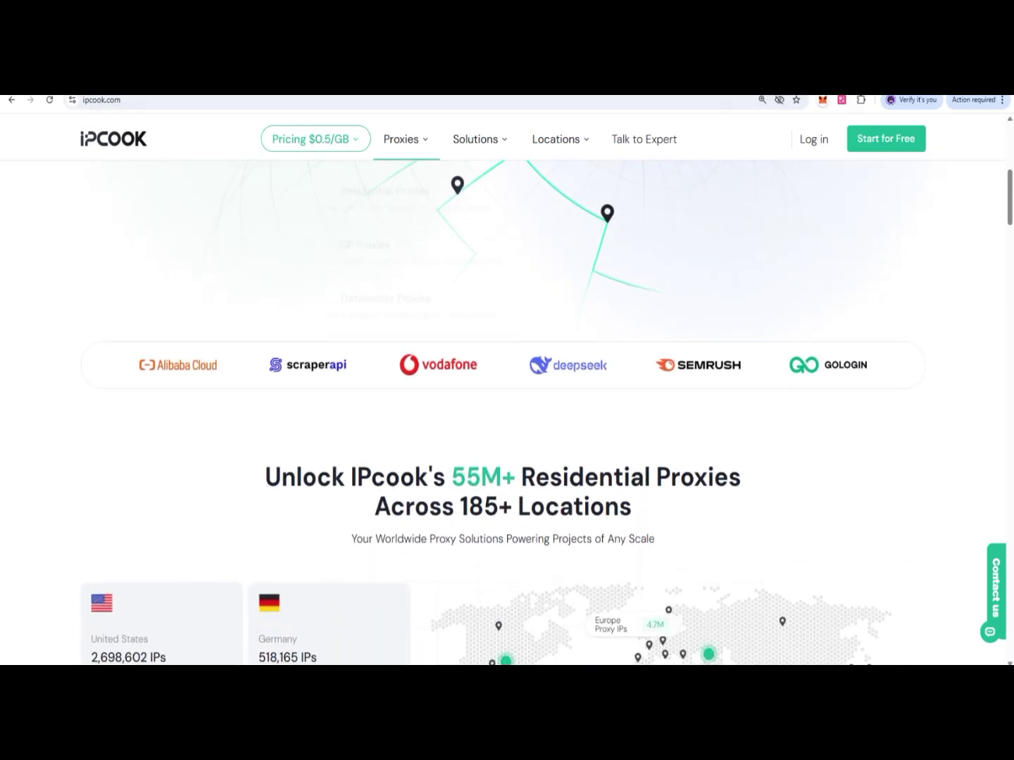
pyautogui.moveTo(406, 139)
pyautogui.scroll(3, 406, 139)
pyautogui.scroll(2, 416, 134)
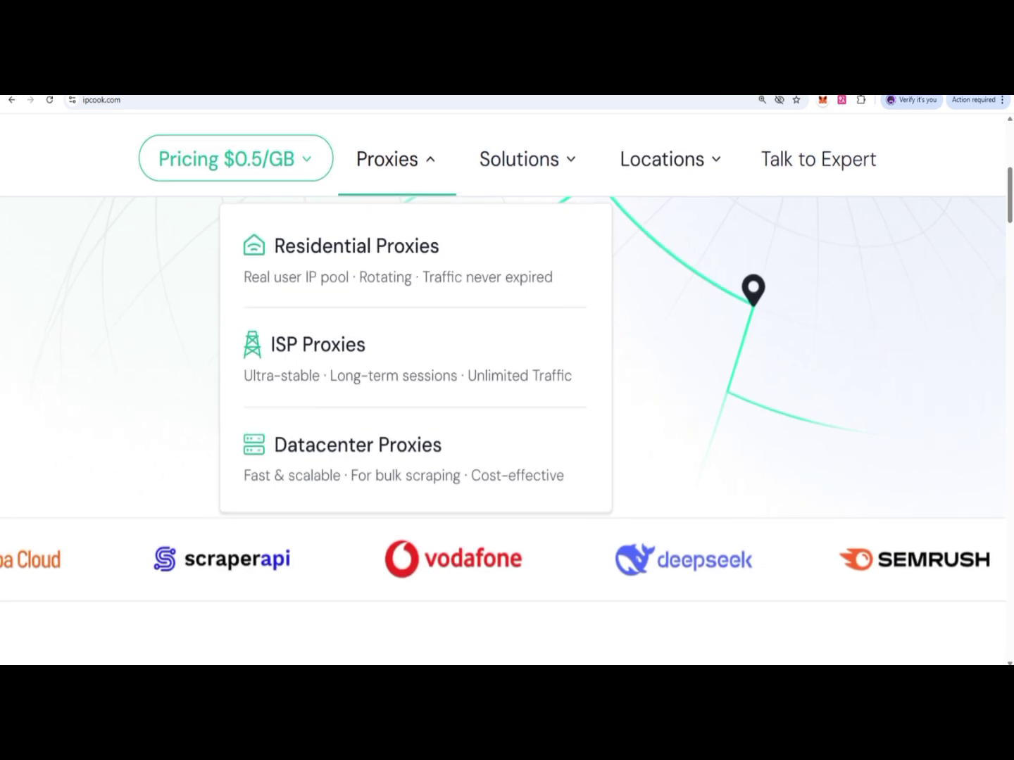
pyautogui.moveTo(519, 160)
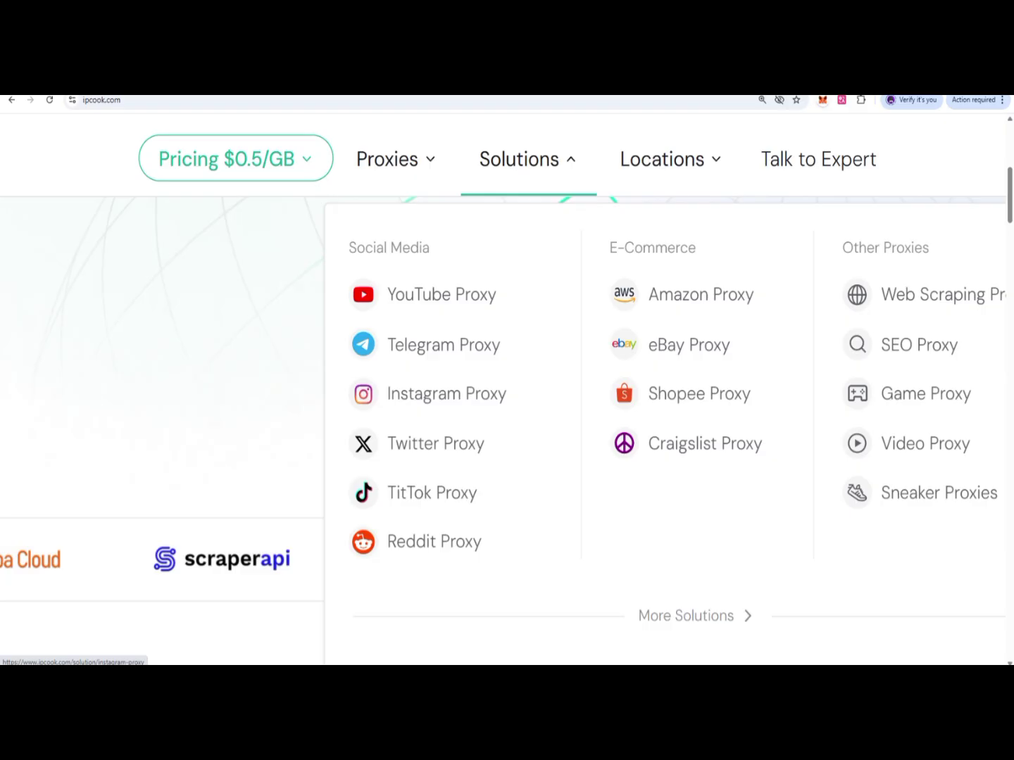
# Scroll down to the 'Unlock IPcook's 55M+ Residential Proxies' section with per-country IP counts.
pyautogui.scroll(-4, 508, 387)
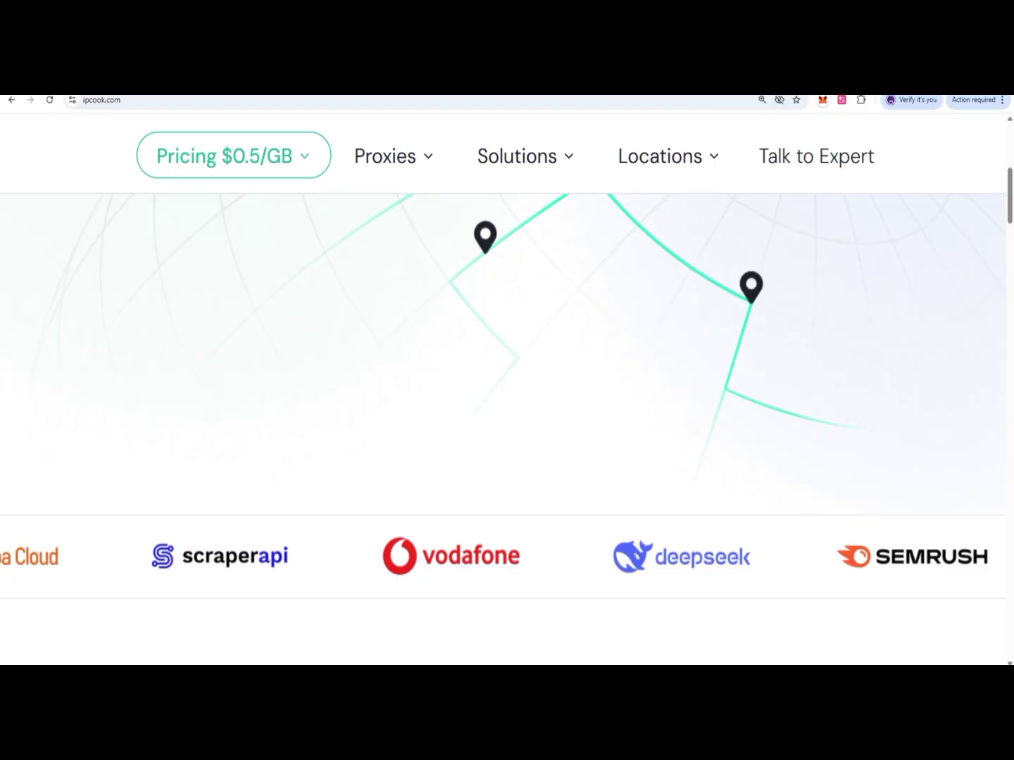
pyautogui.scroll(-3, 507, 388)
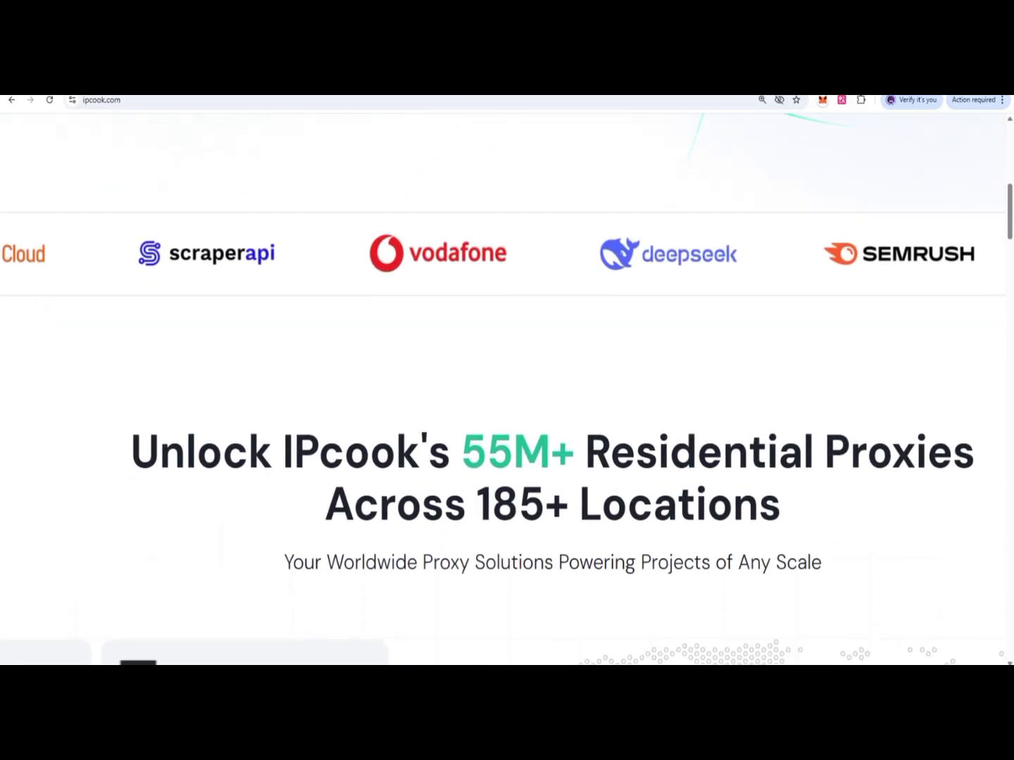
pyautogui.scroll(-1, 507, 387)
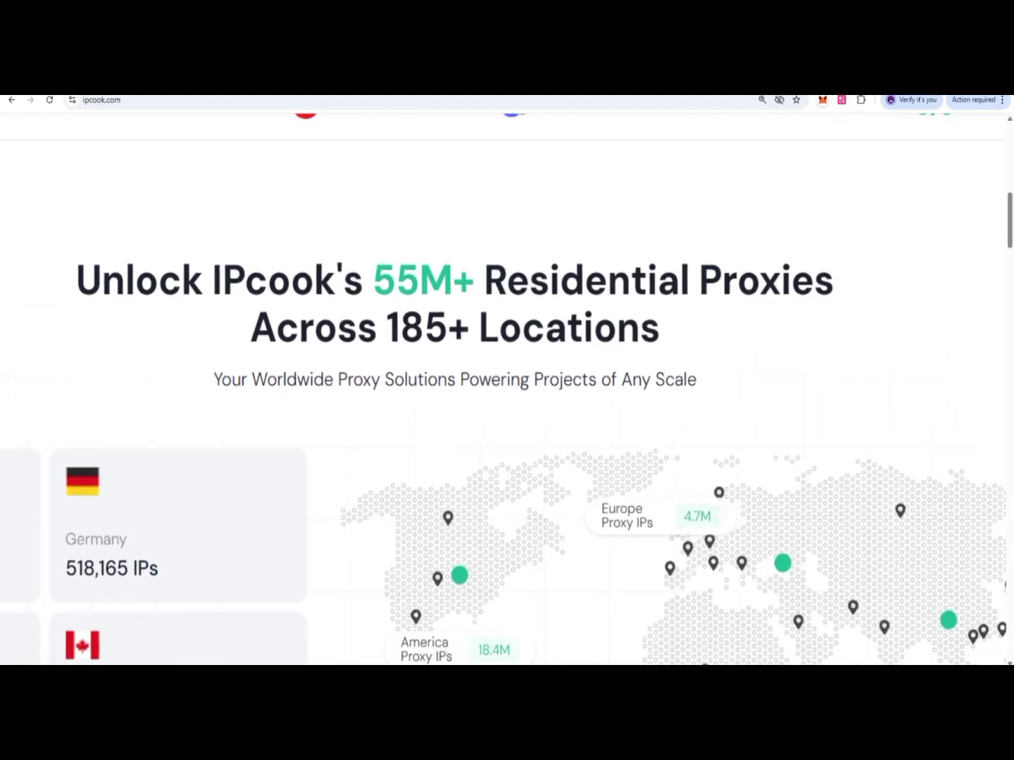
pyautogui.scroll(-3, 124, 426)
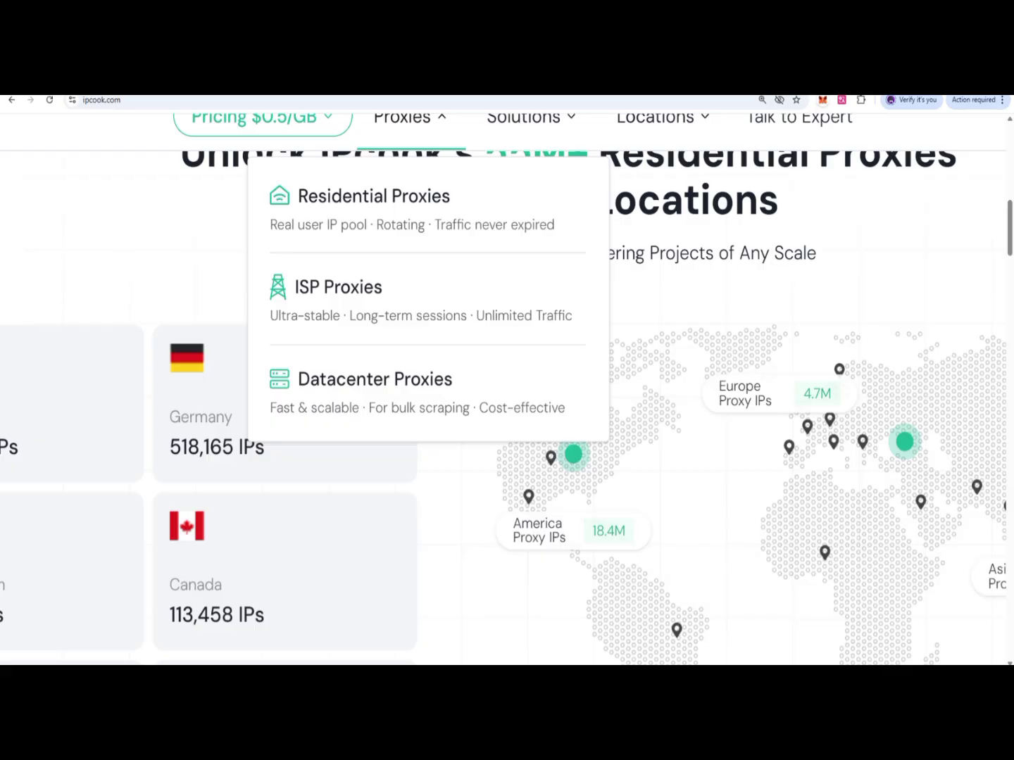
# Review the social media and e-commerce proxy solutions, then bring the Types of Proxies cards fully into view.
pyautogui.hotkey('ctrl', '-')
pyautogui.hotkey('ctrl', '-')
pyautogui.hotkey('ctrl', '-')
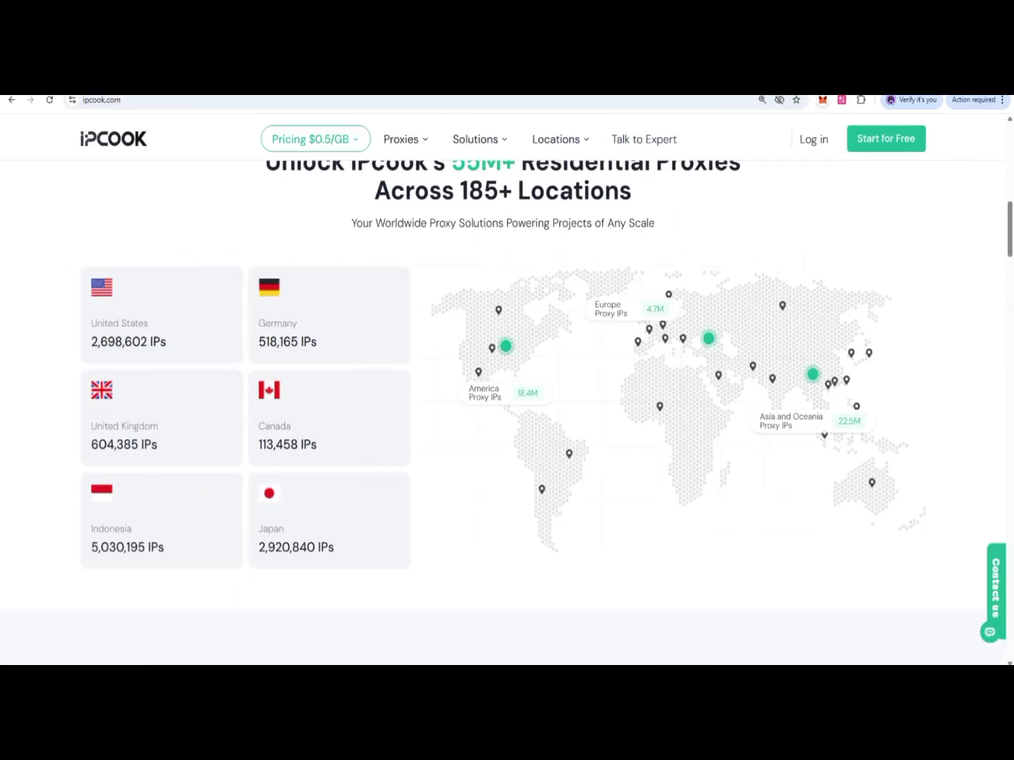
pyautogui.scroll(-2, 507, 380)
pyautogui.scroll(-2, 507, 412)
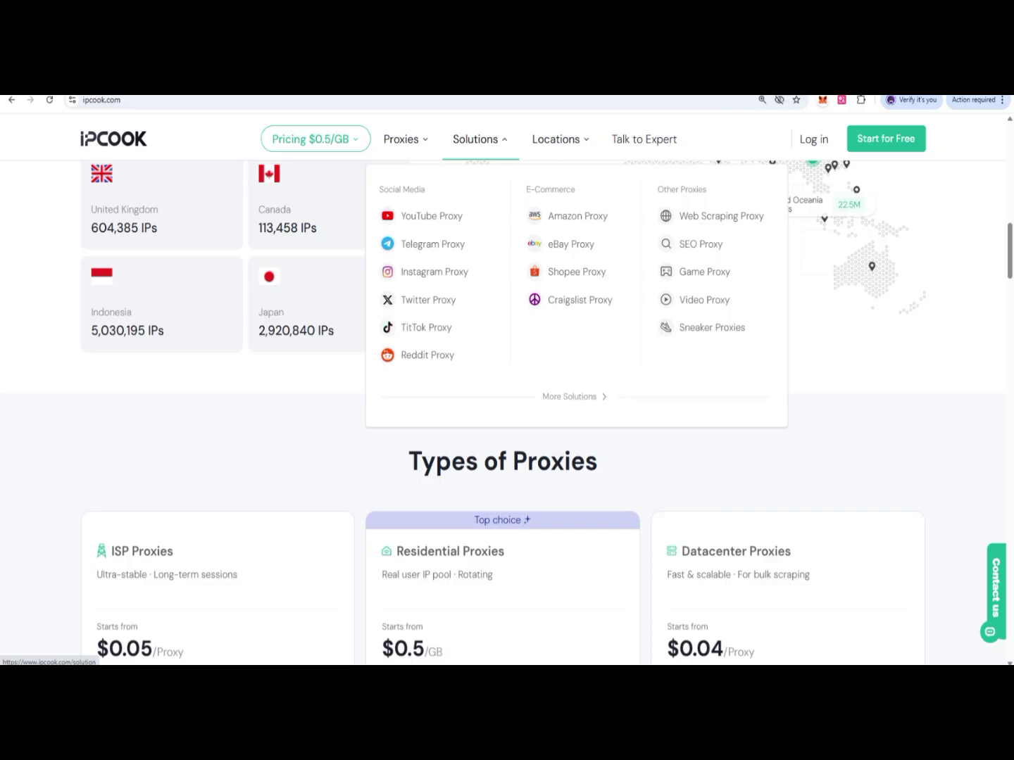
pyautogui.scroll(5, 605, 203)
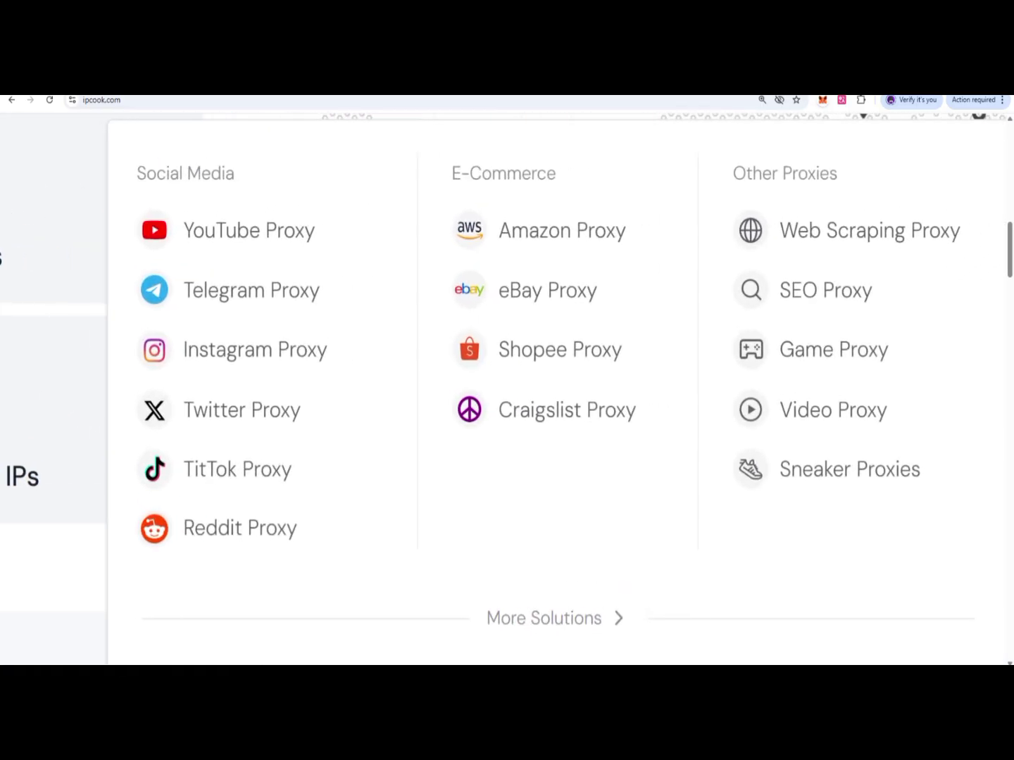
pyautogui.scroll(1, 507, 387)
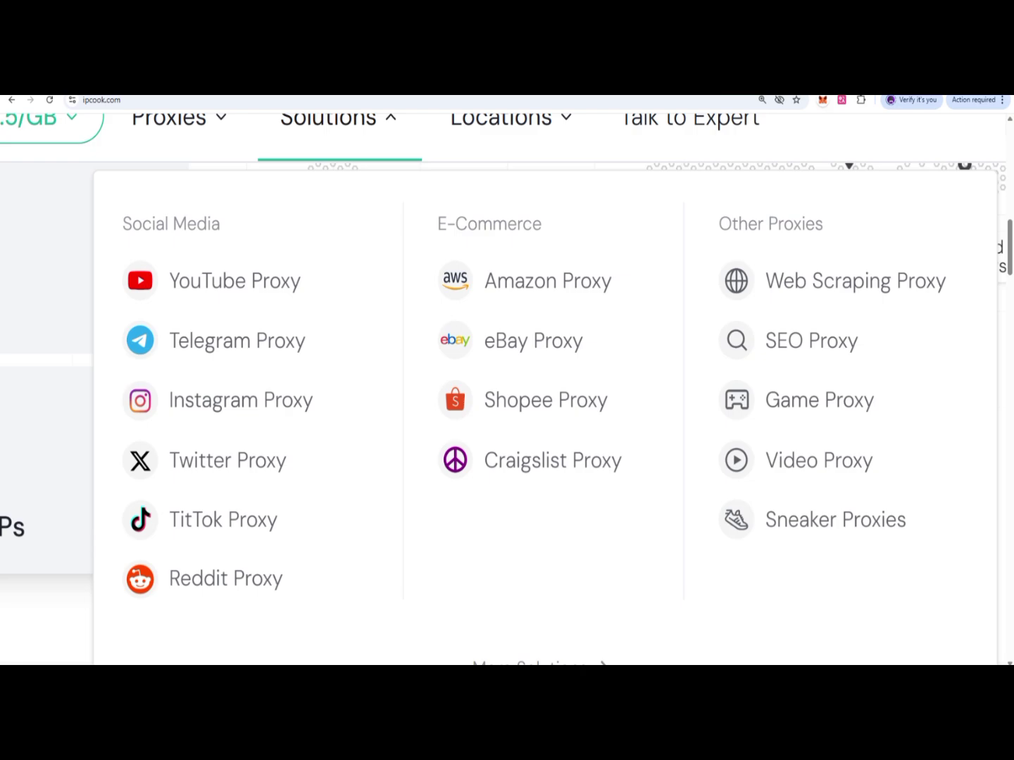
pyautogui.hotkey('ctrl', '-')
pyautogui.hotkey('ctrl', '-')
pyautogui.hotkey('ctrl', '-')
pyautogui.hotkey('ctrl', '-')
# Compare ISP $0.05/Proxy, Residential $0.5/GB and Datacenter $0.04/Proxy, then scroll to 'Why Over 10,000 Clients Trust IPcook'.
pyautogui.scroll(-1, 507, 412)
pyautogui.scroll(-3, 507, 412)
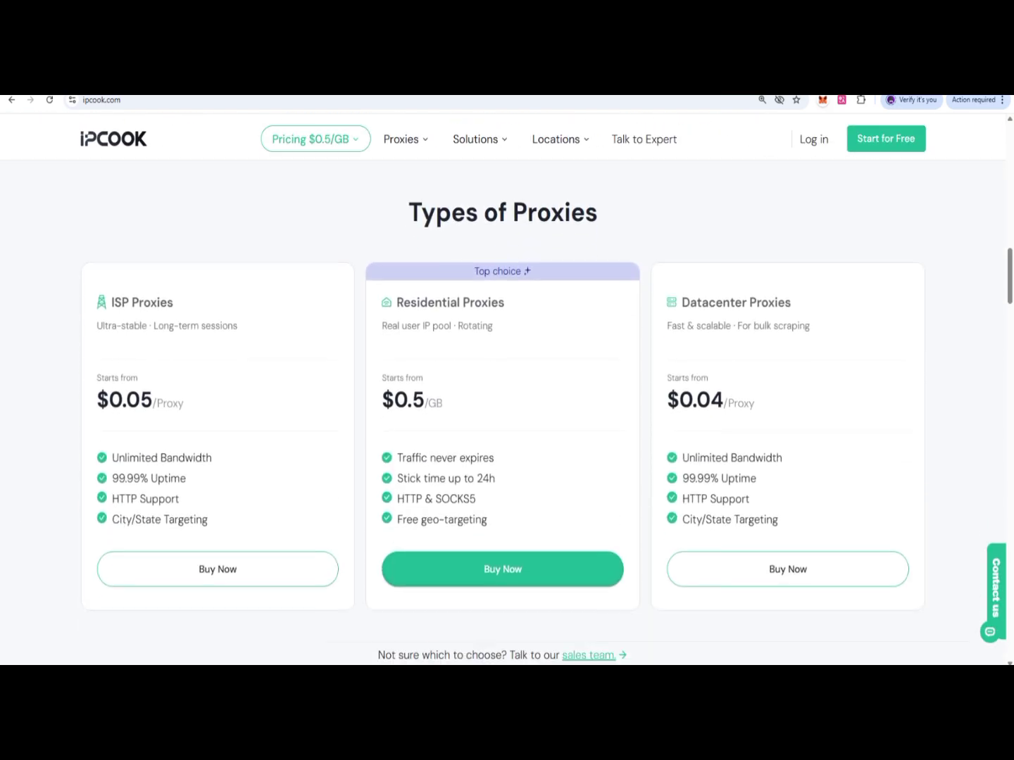
pyautogui.hotkey('ctrl', '+')
pyautogui.hotkey('ctrl', '+')
pyautogui.hotkey('ctrl', '+')
pyautogui.hotkey('ctrl', '+')
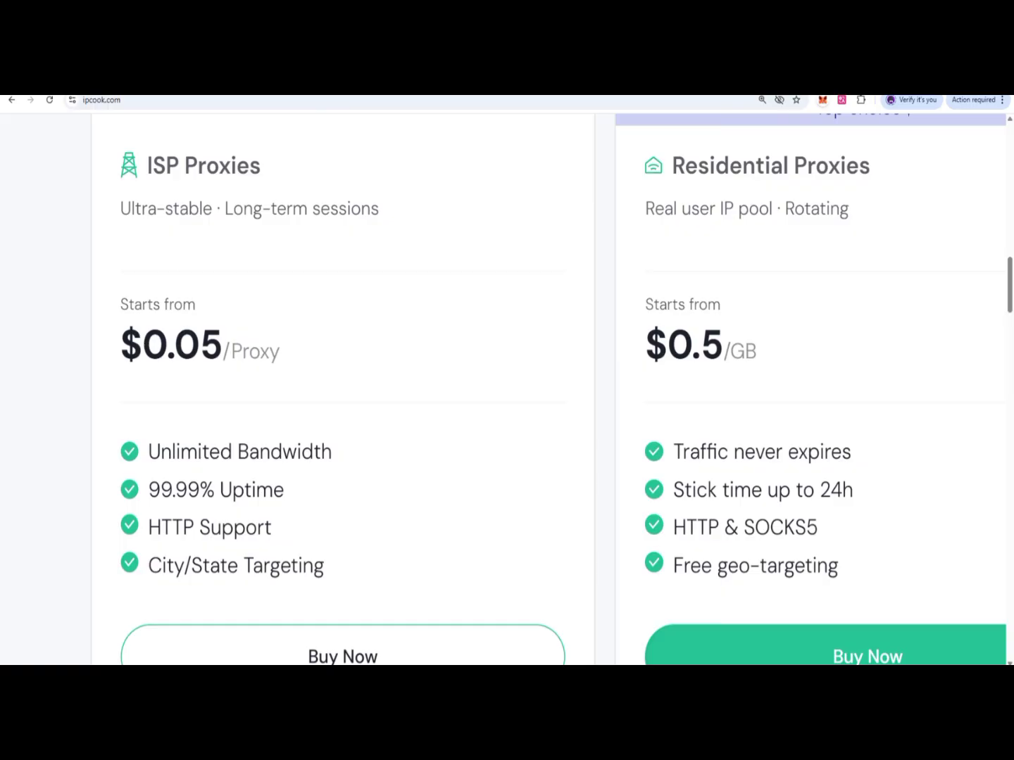
pyautogui.scroll(-3, 507, 388)
pyautogui.hscroll(5, 507, 387)
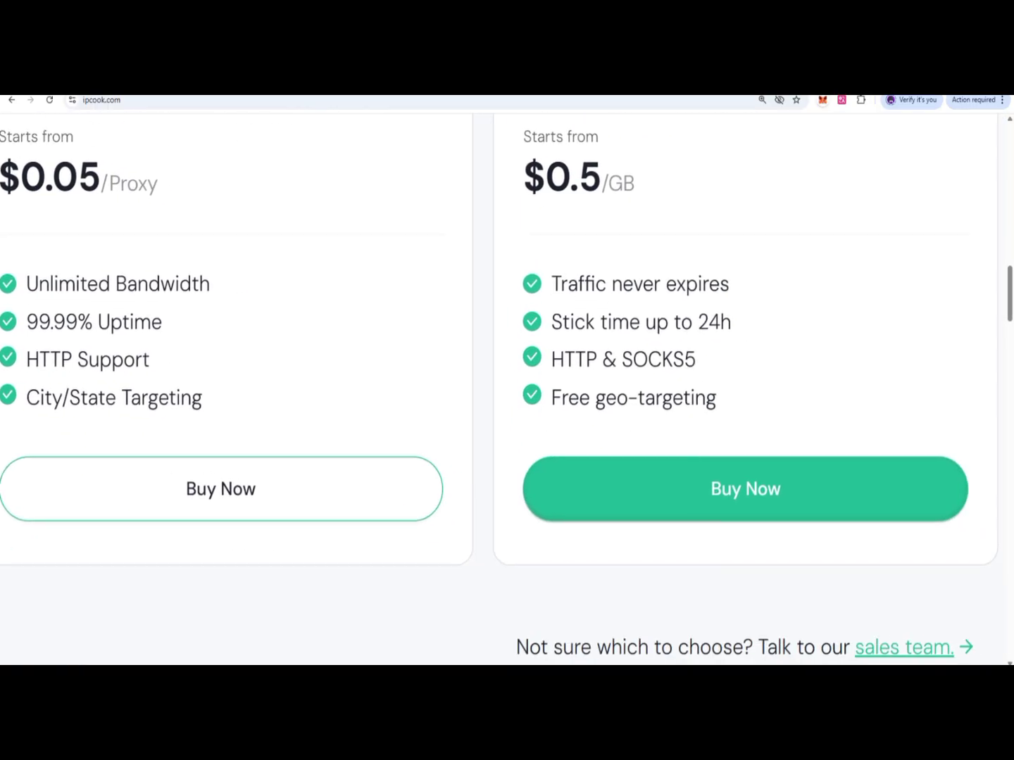
pyautogui.scroll(2, 507, 387)
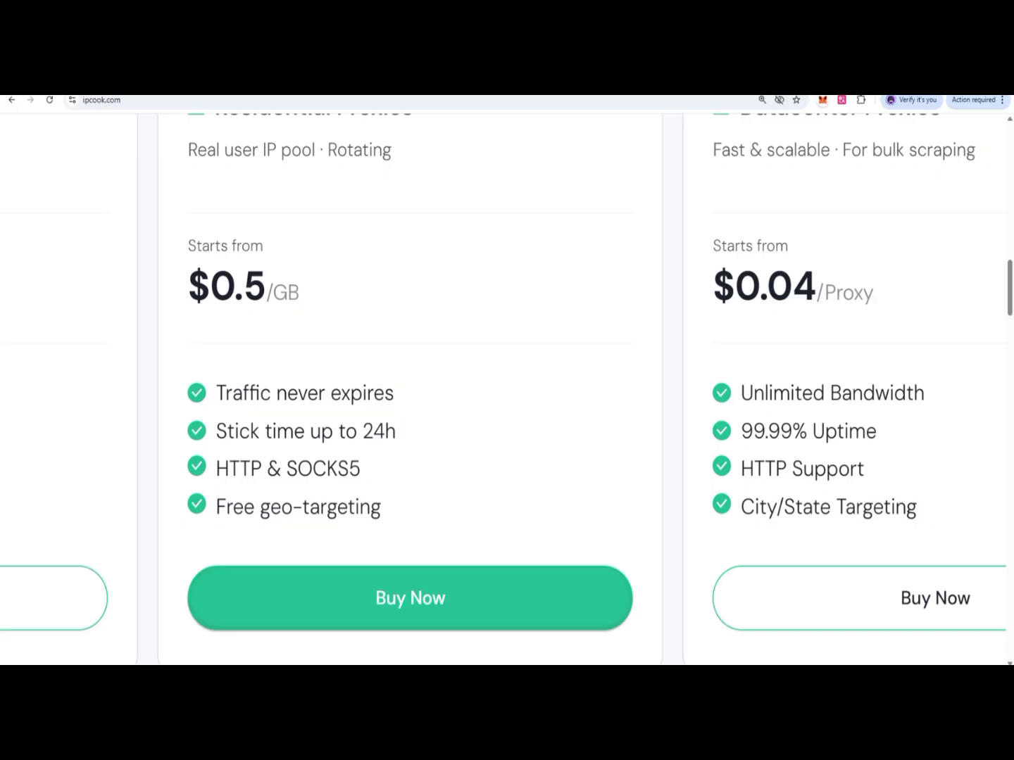
pyautogui.hscroll(4, 507, 387)
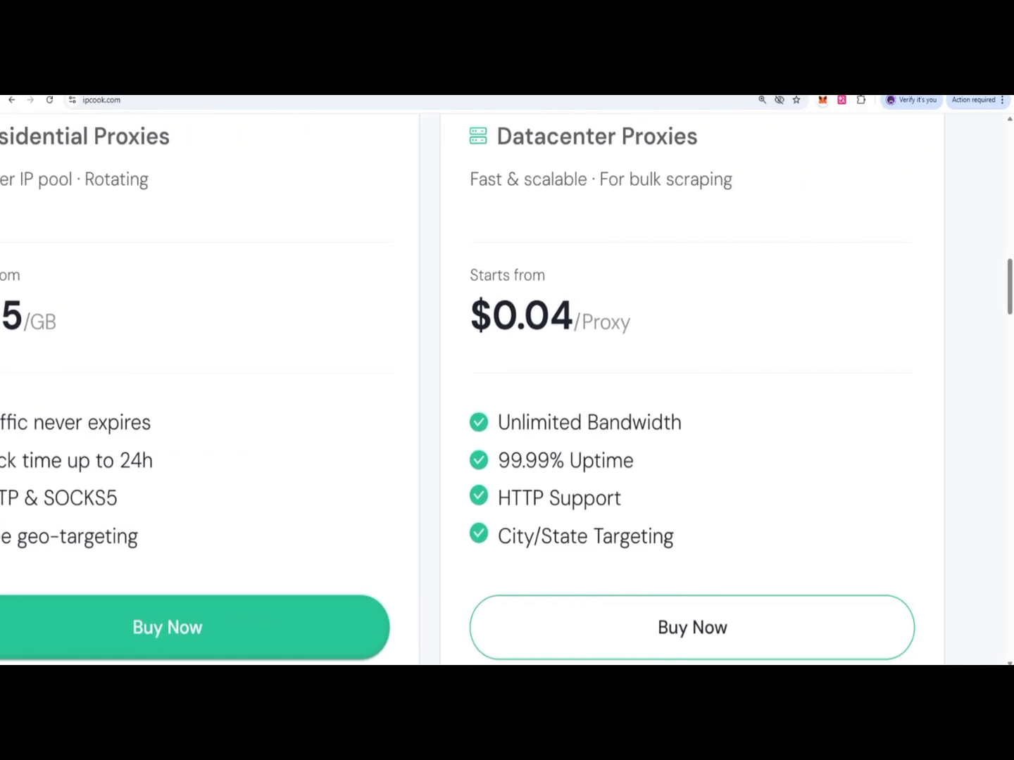
pyautogui.hotkey('ctrl', '-')
pyautogui.hotkey('ctrl', '-')
pyautogui.hotkey('ctrl', '-')
pyautogui.scroll(-6, 507, 388)
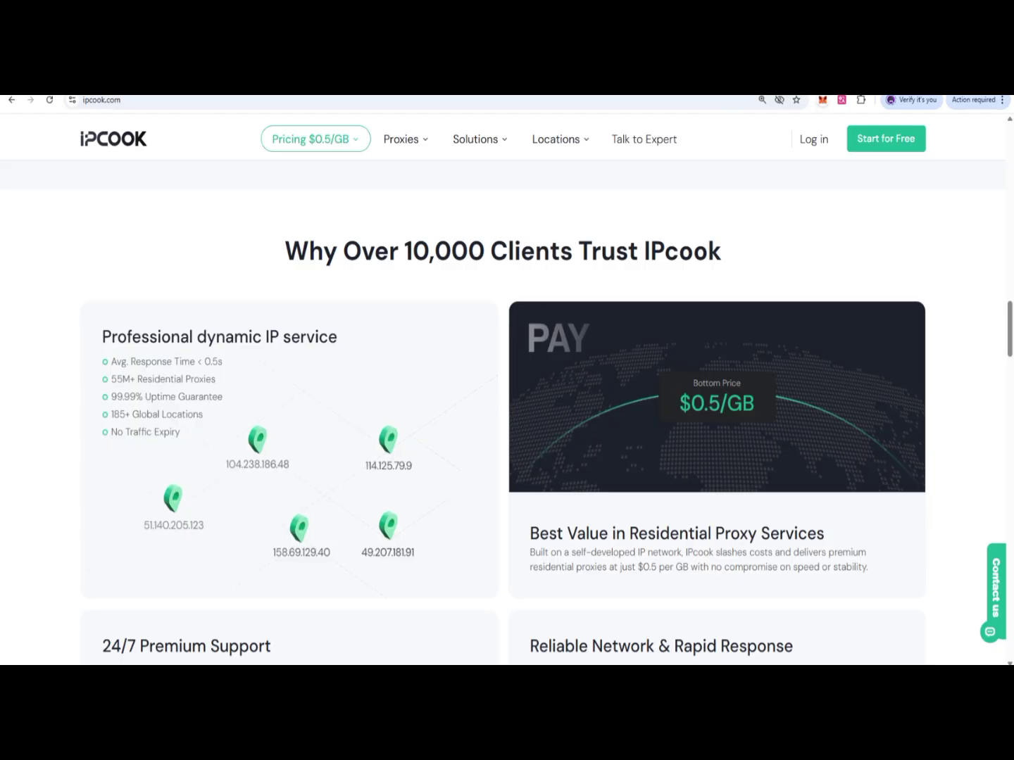
pyautogui.scroll(5, 166, 439)
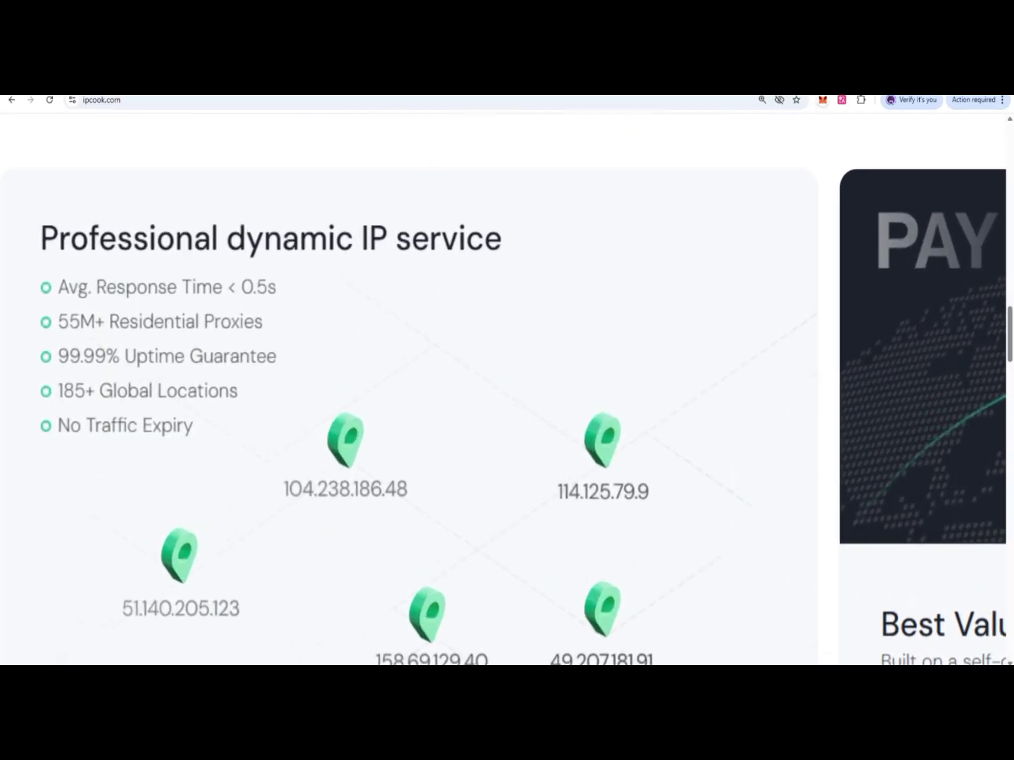
pyautogui.scroll(-5, 166, 439)
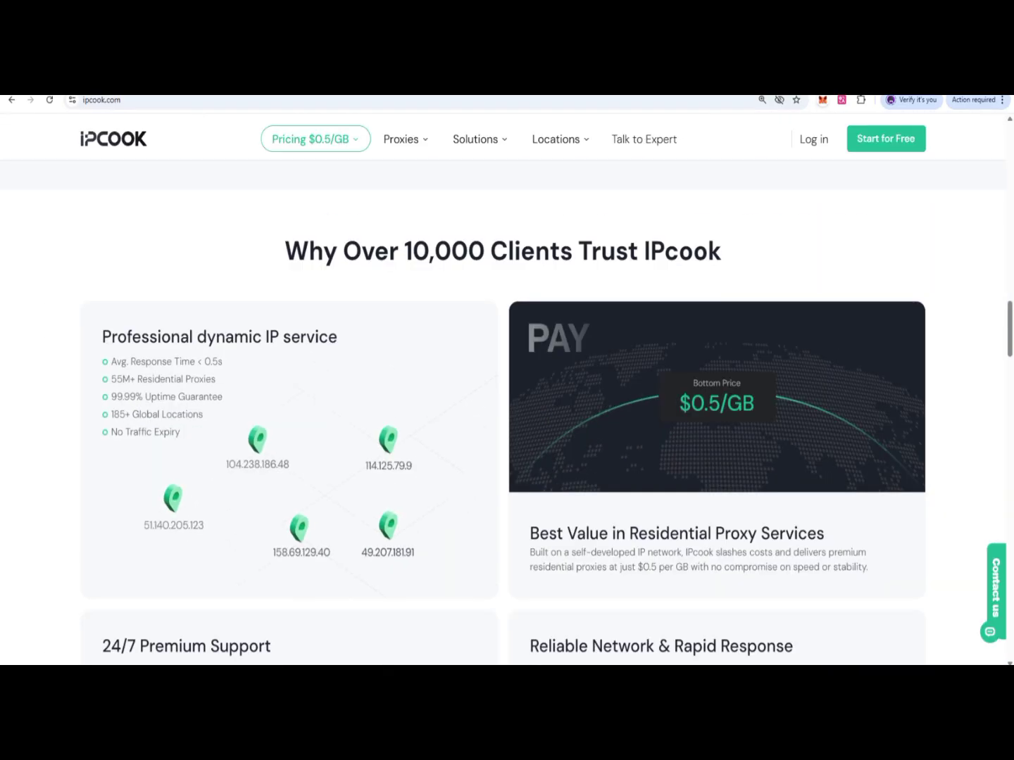
pyautogui.scroll(-3, 508, 415)
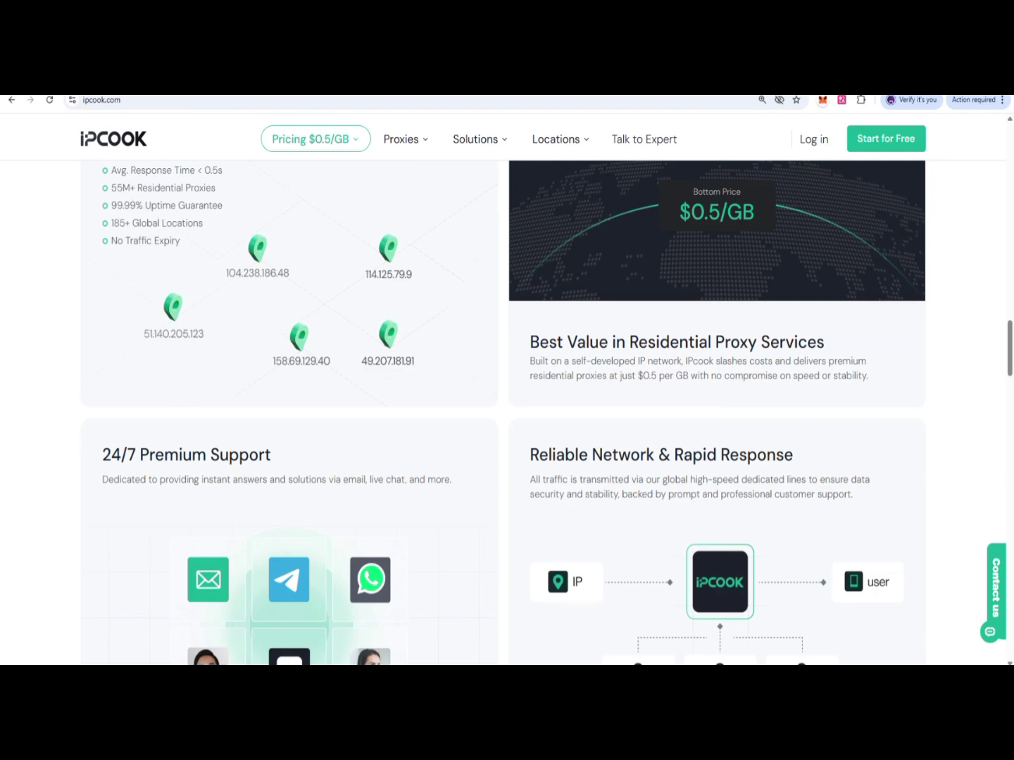
pyautogui.scroll(-2, 507, 413)
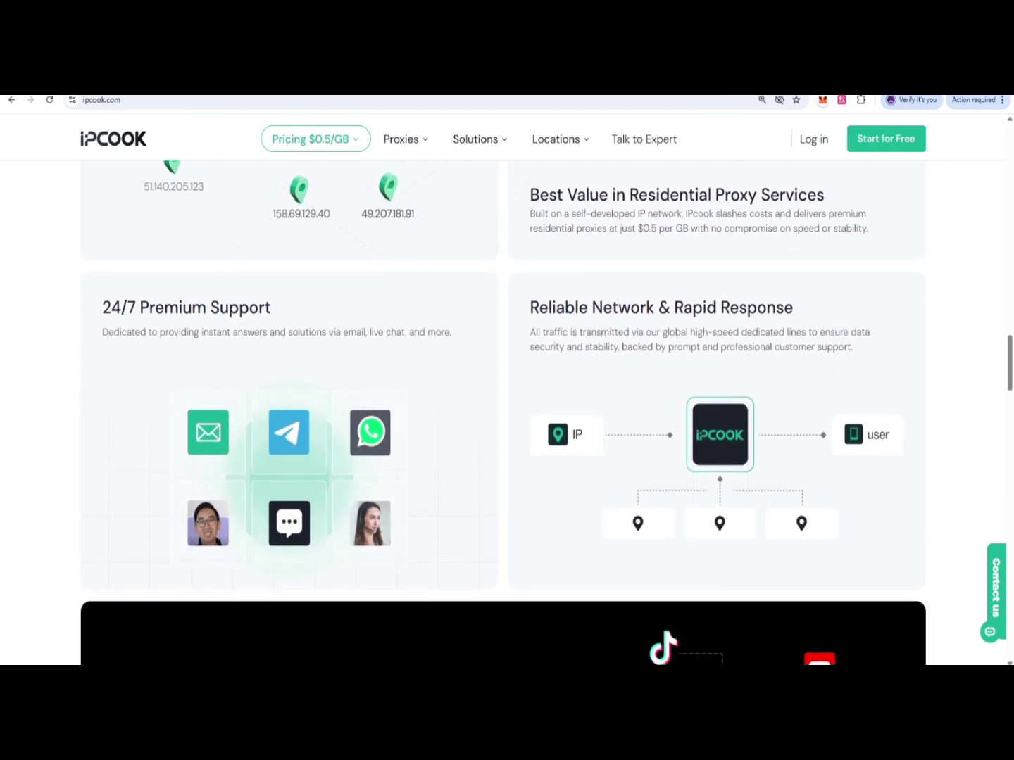
pyautogui.scroll(5, 89, 420)
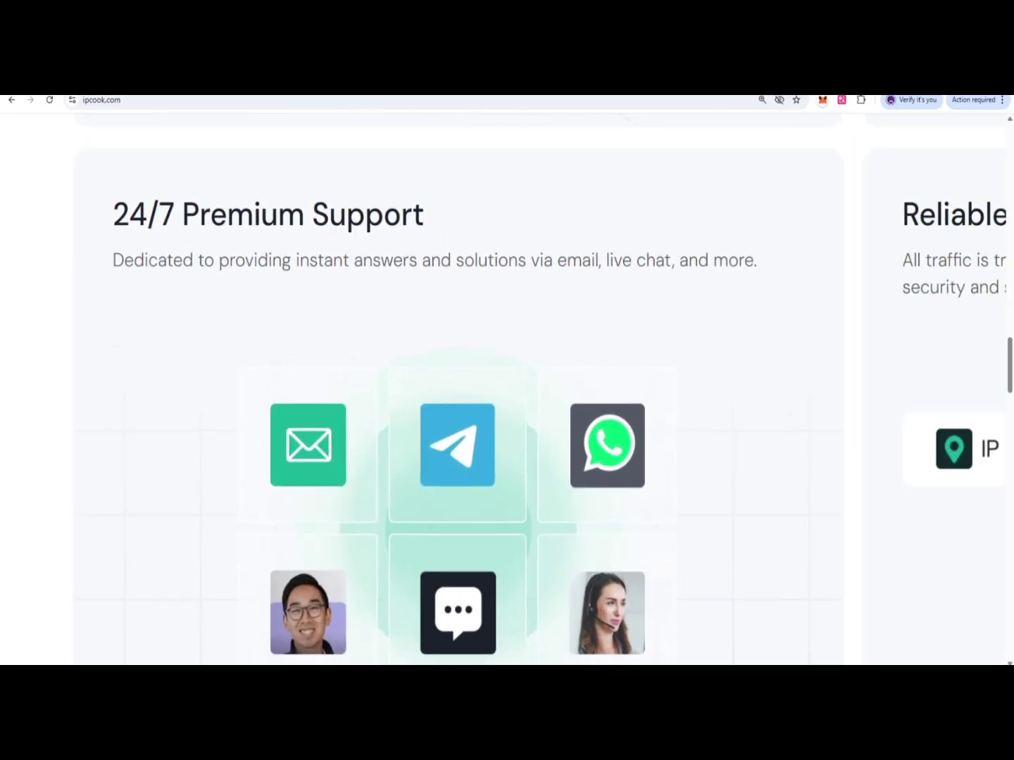
pyautogui.hscroll(5, 507, 395)
pyautogui.scroll(-5, 507, 395)
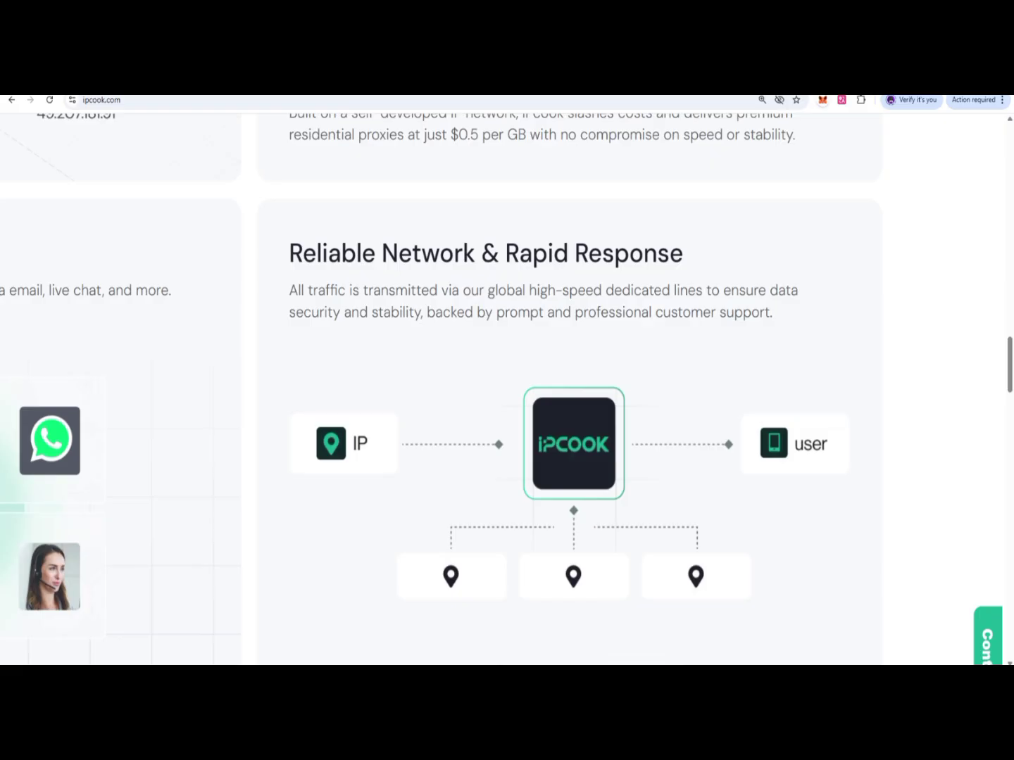
pyautogui.scroll(-6, 504, 413)
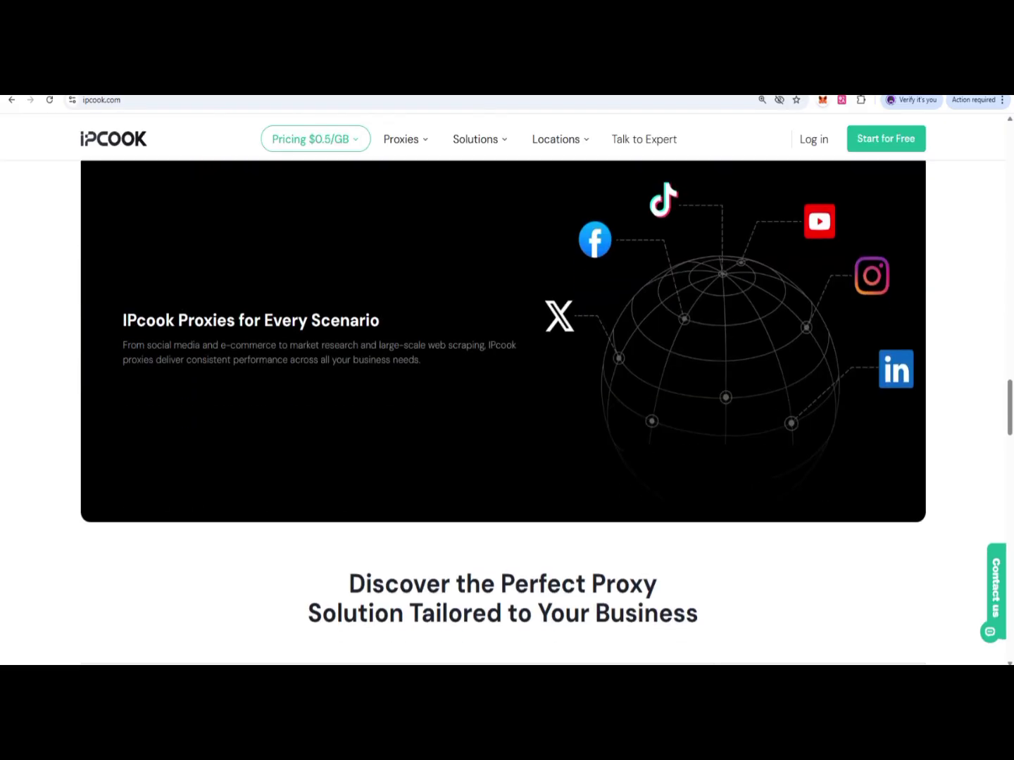
pyautogui.scroll(-6, 503, 413)
pyautogui.scroll(1, 503, 413)
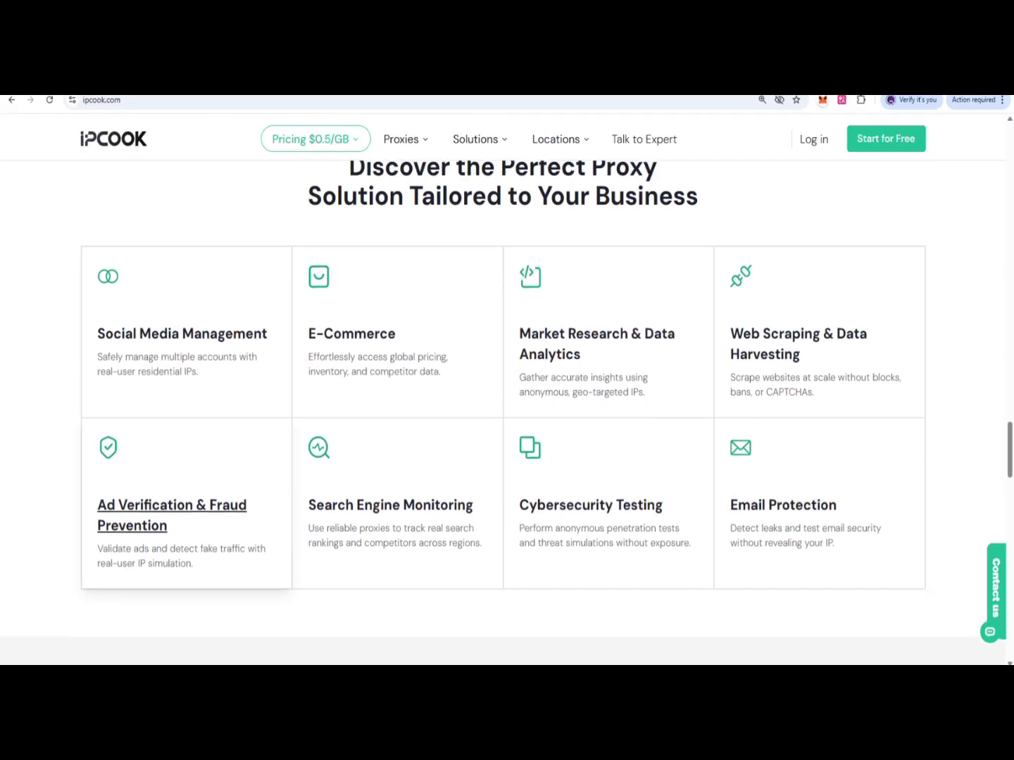
pyautogui.scroll(3, 191, 331)
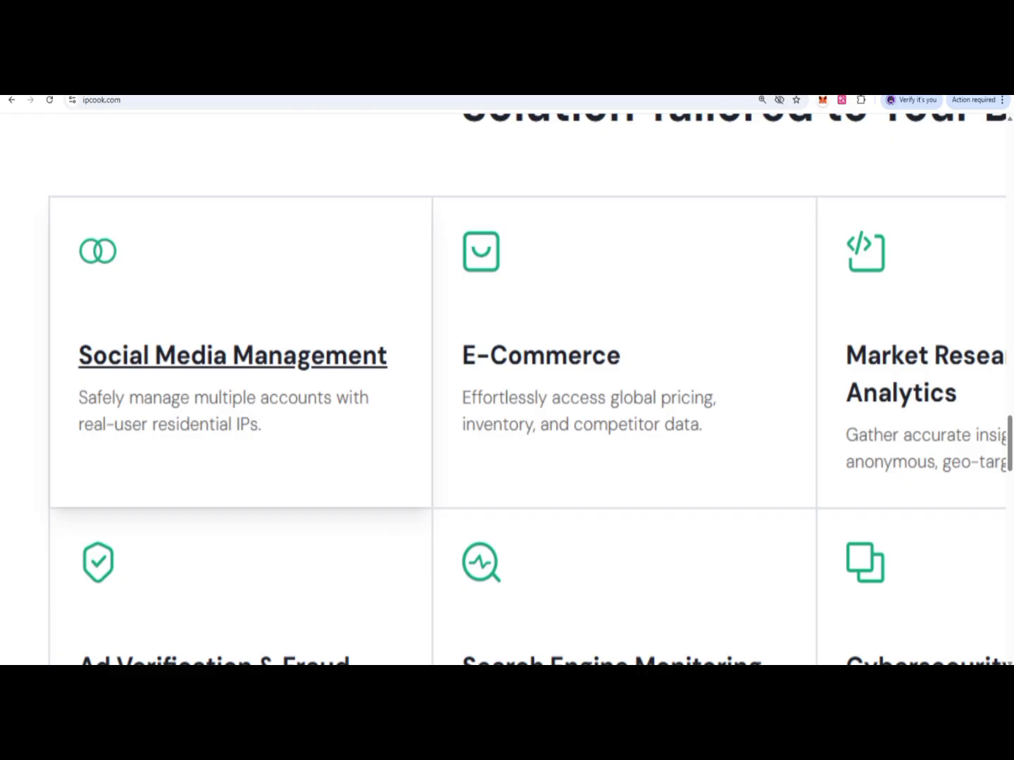
pyautogui.hscroll(6, 192, 332)
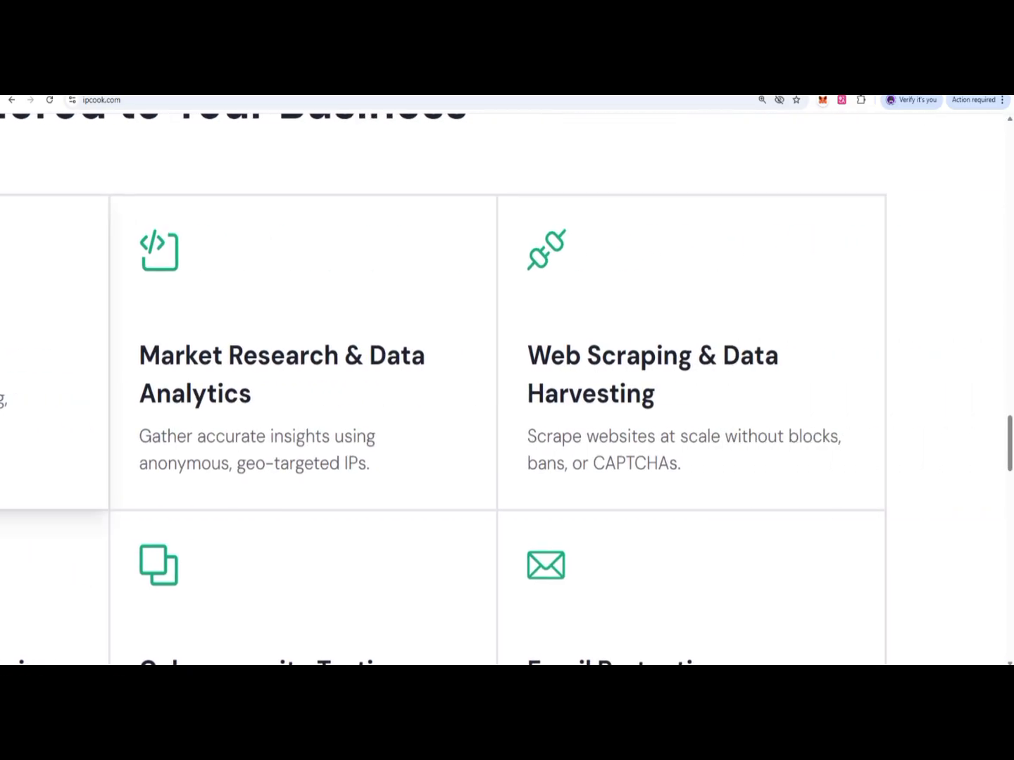
pyautogui.scroll(-5, 503, 387)
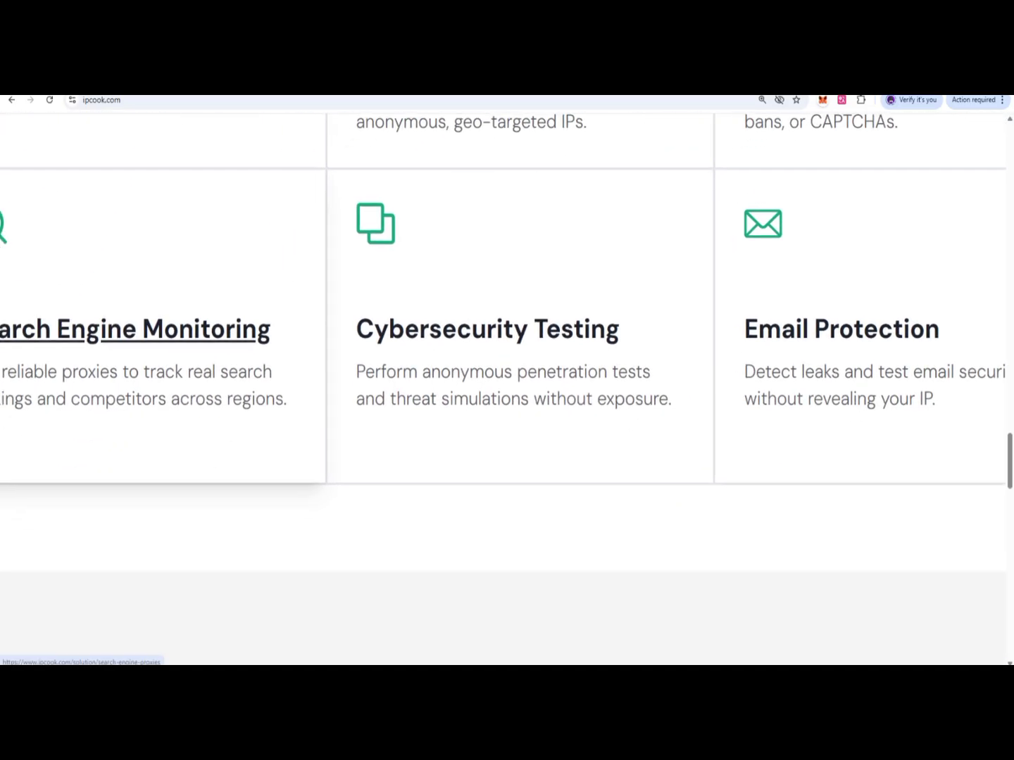
pyautogui.scroll(-6, 502, 387)
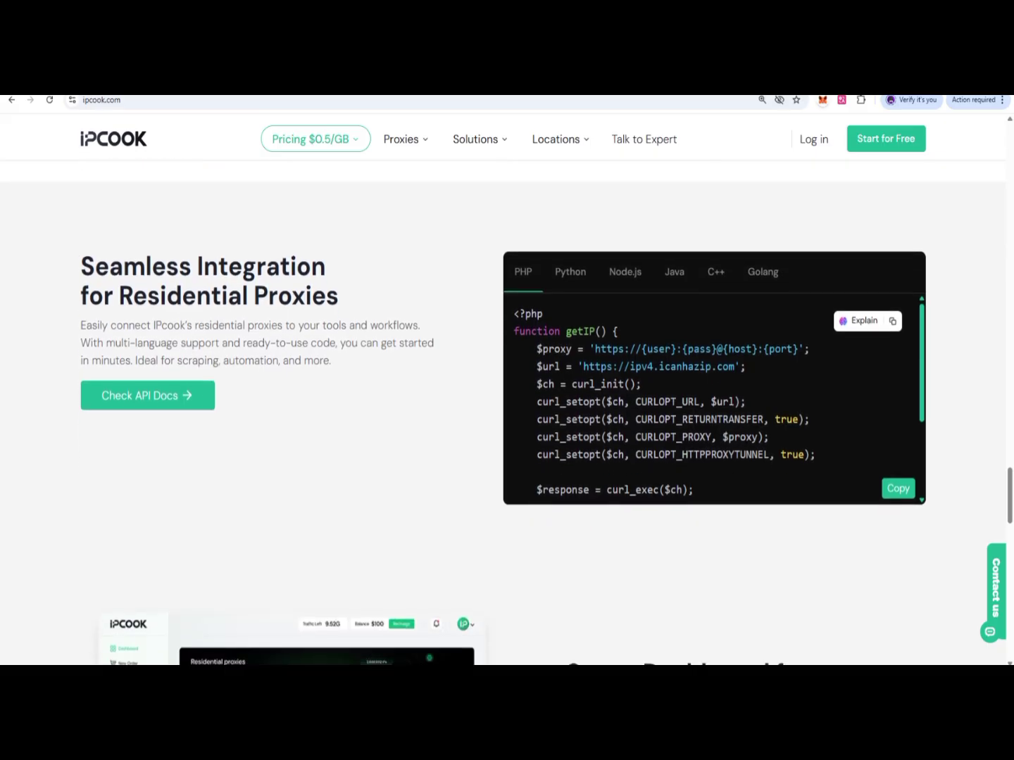
pyautogui.scroll(-10, 503, 388)
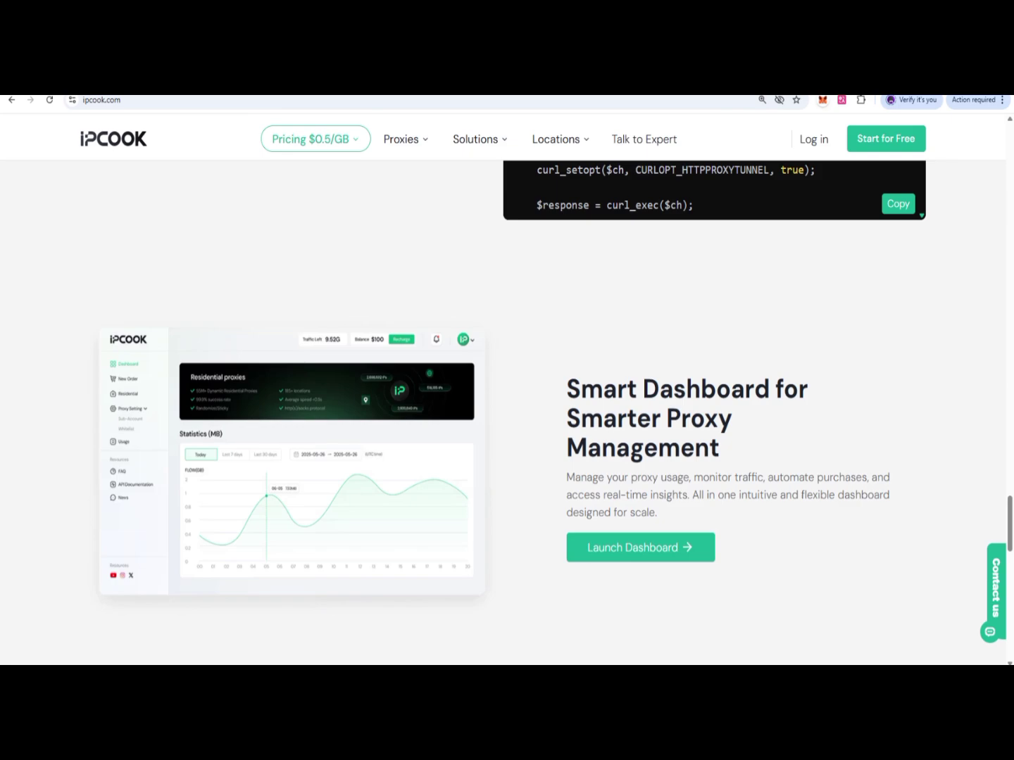
pyautogui.scroll(-1, 502, 387)
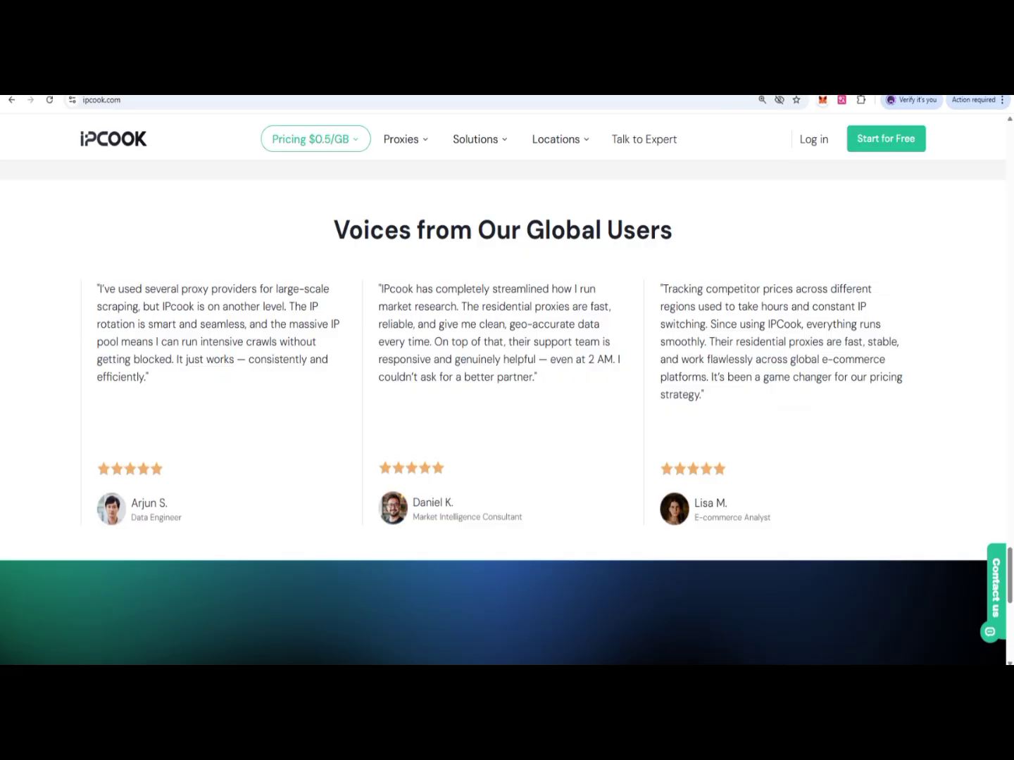
pyautogui.scroll(-6, 503, 388)
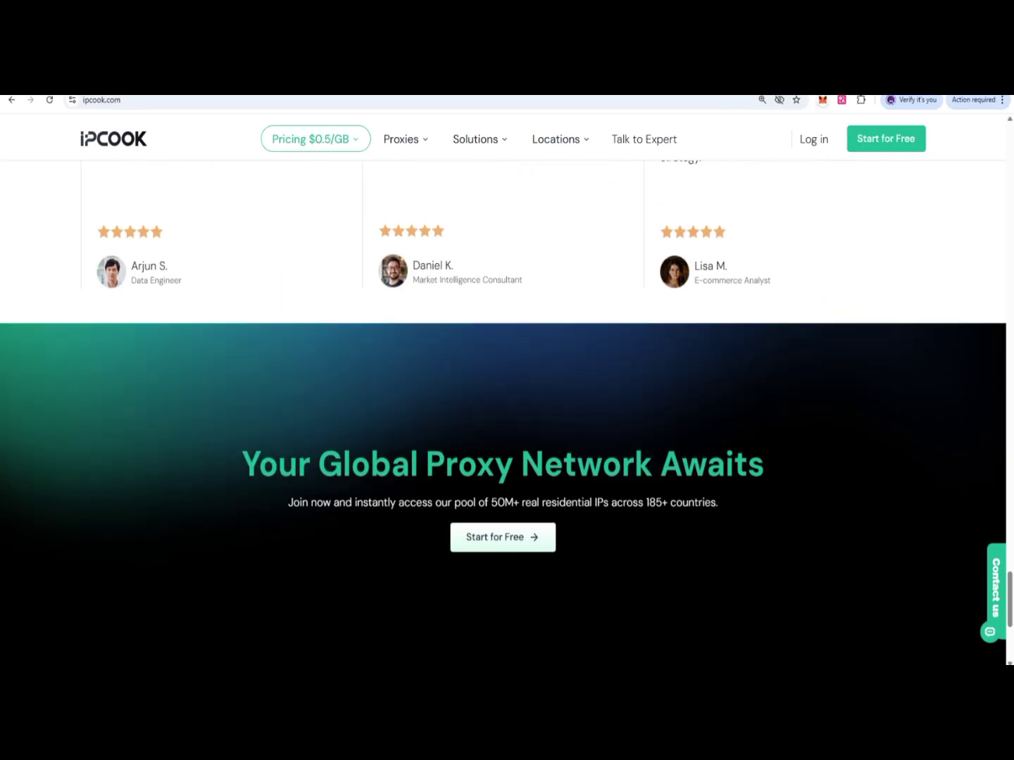
pyautogui.scroll(15, 503, 412)
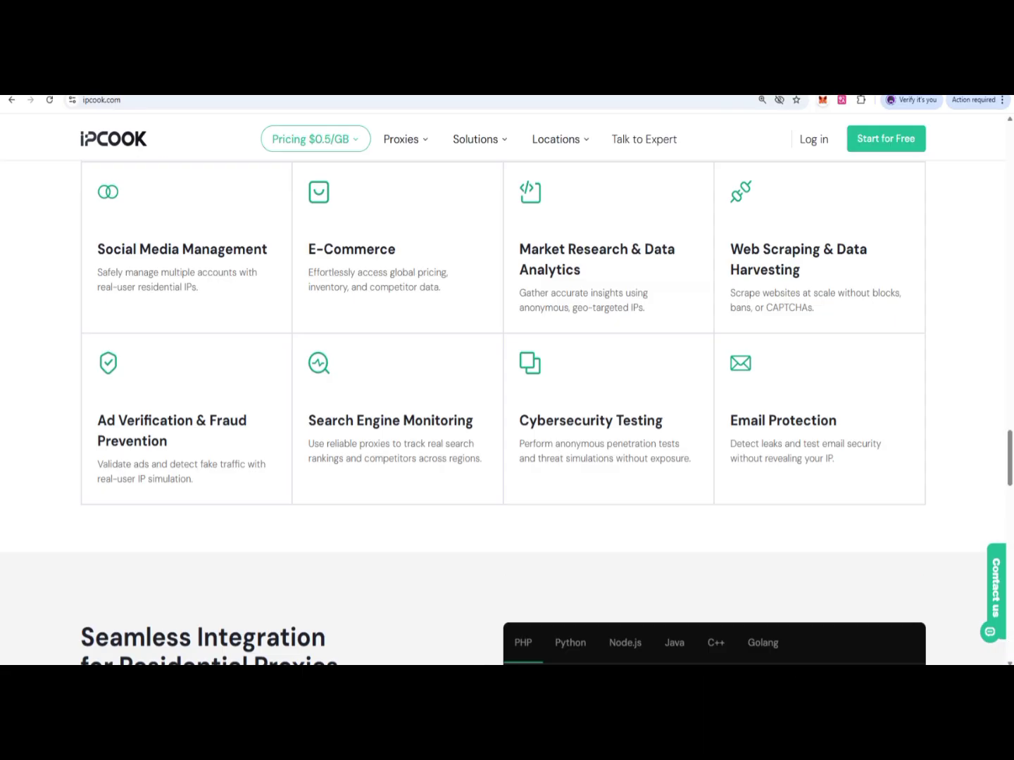
pyautogui.scroll(5, 916, 161)
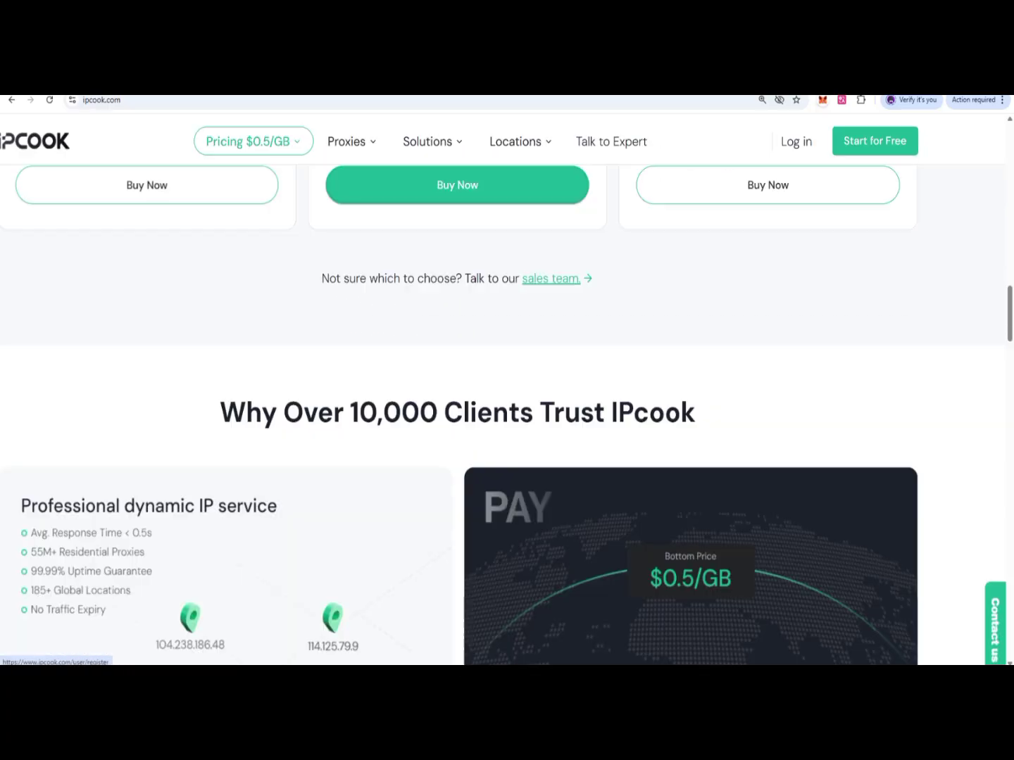
# Go from Start for Free to the 'Log in here' link and sign in to the client dashboard.
pyautogui.click(846, 164)
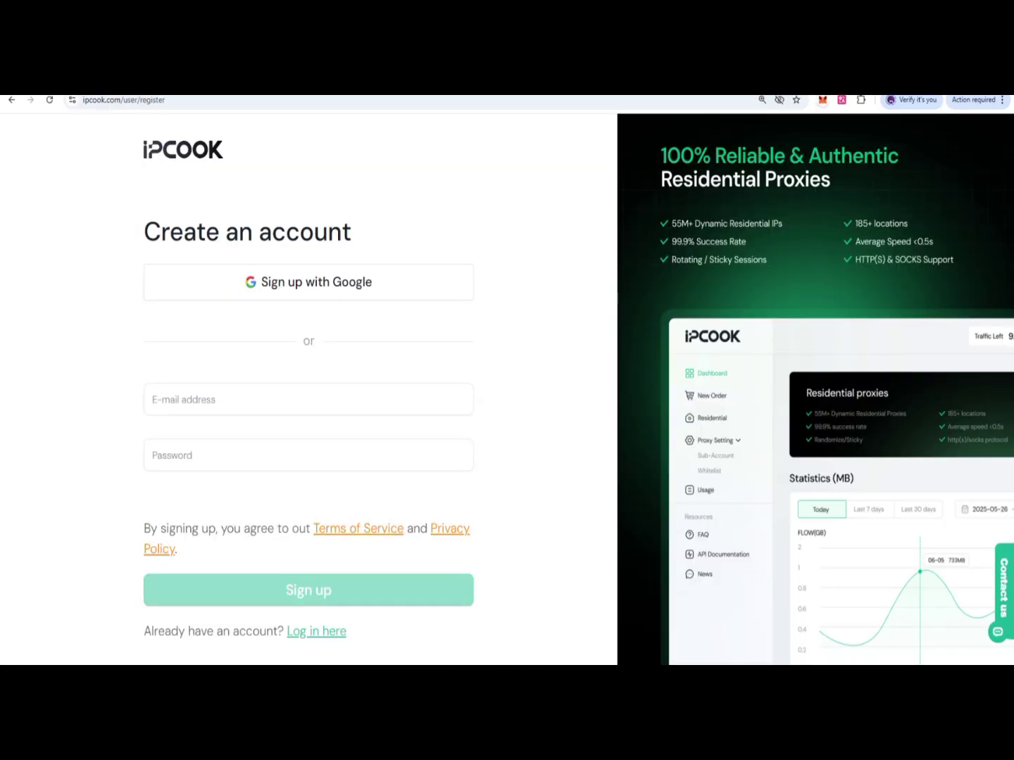
pyautogui.scroll(4, 177, 496)
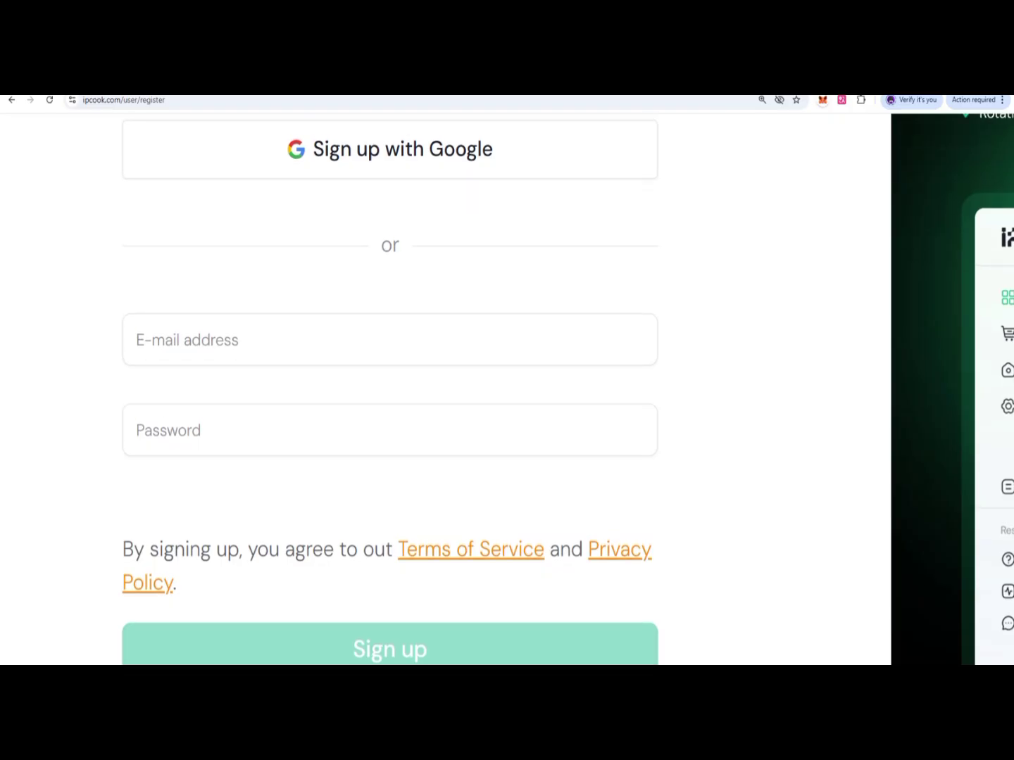
pyautogui.scroll(-2, 508, 388)
pyautogui.scroll(-4, 178, 633)
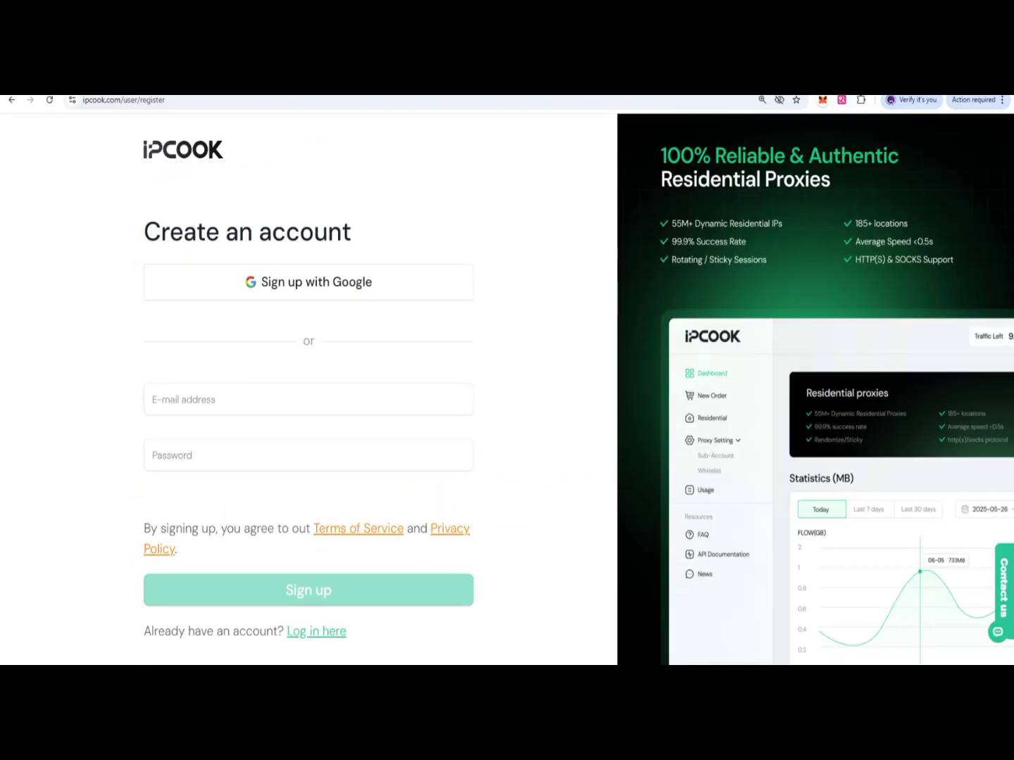
pyautogui.click(316, 632)
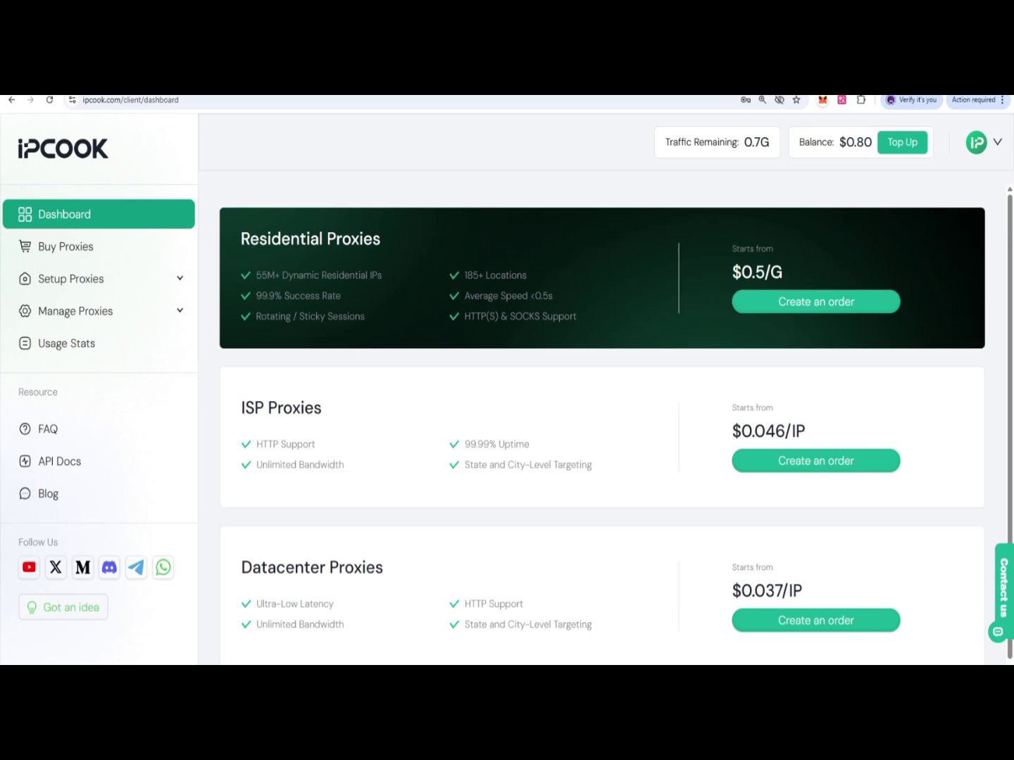
# On the Add Funds page, change the recharge amount to $200 and submit it.
pyautogui.click(902, 143)
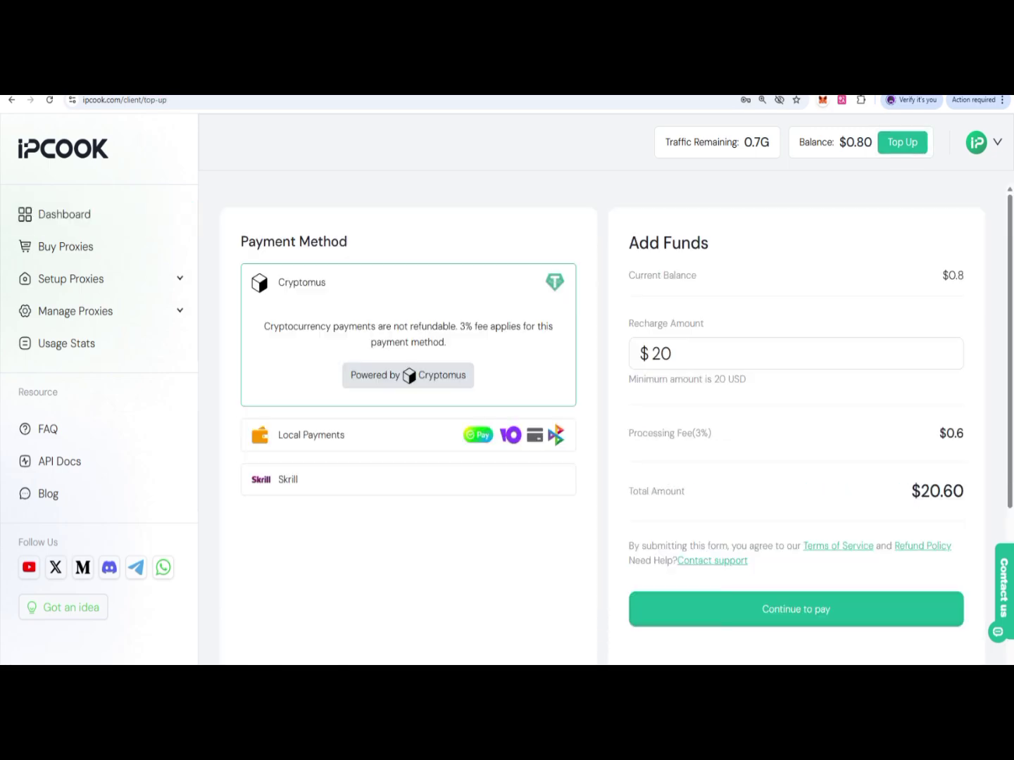
pyautogui.click(775, 353)
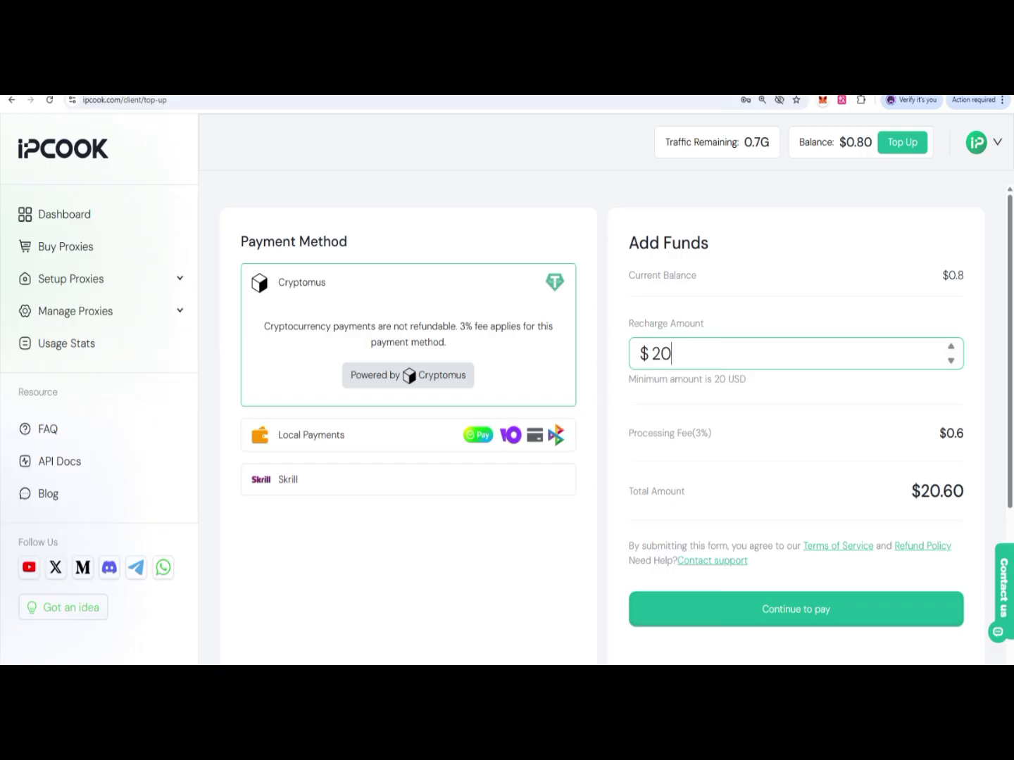
pyautogui.hotkey('shift', 'Left')
pyautogui.hotkey('shift', 'Left')
pyautogui.press('Right')
pyautogui.write('0')
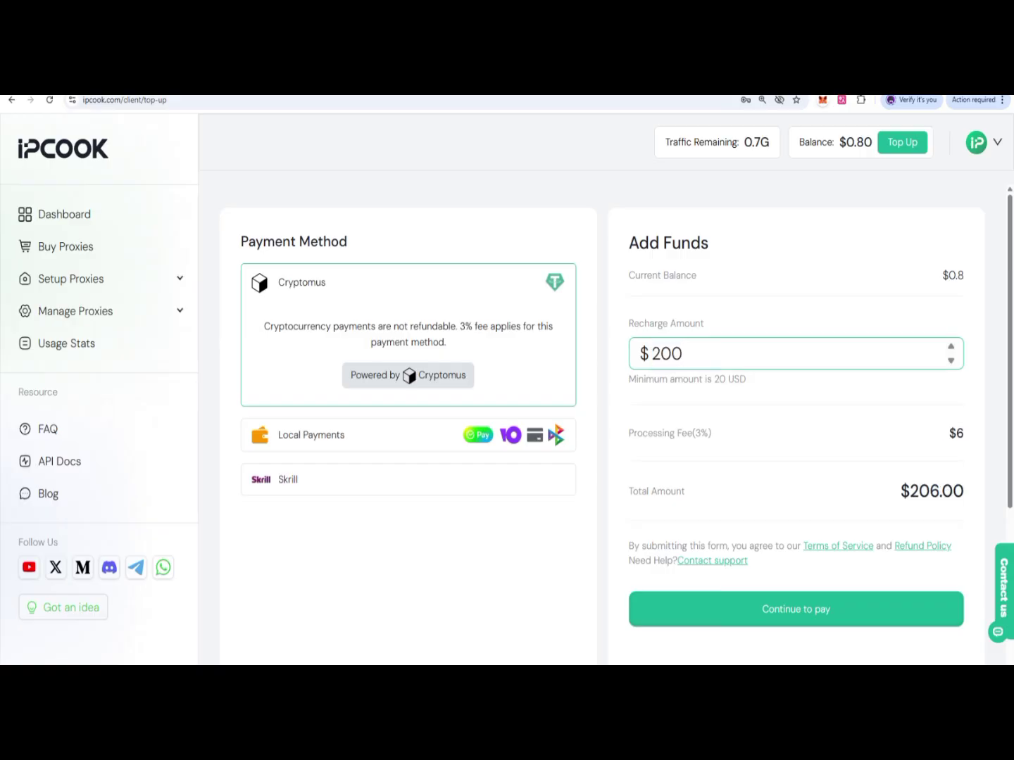
pyautogui.press('Return')
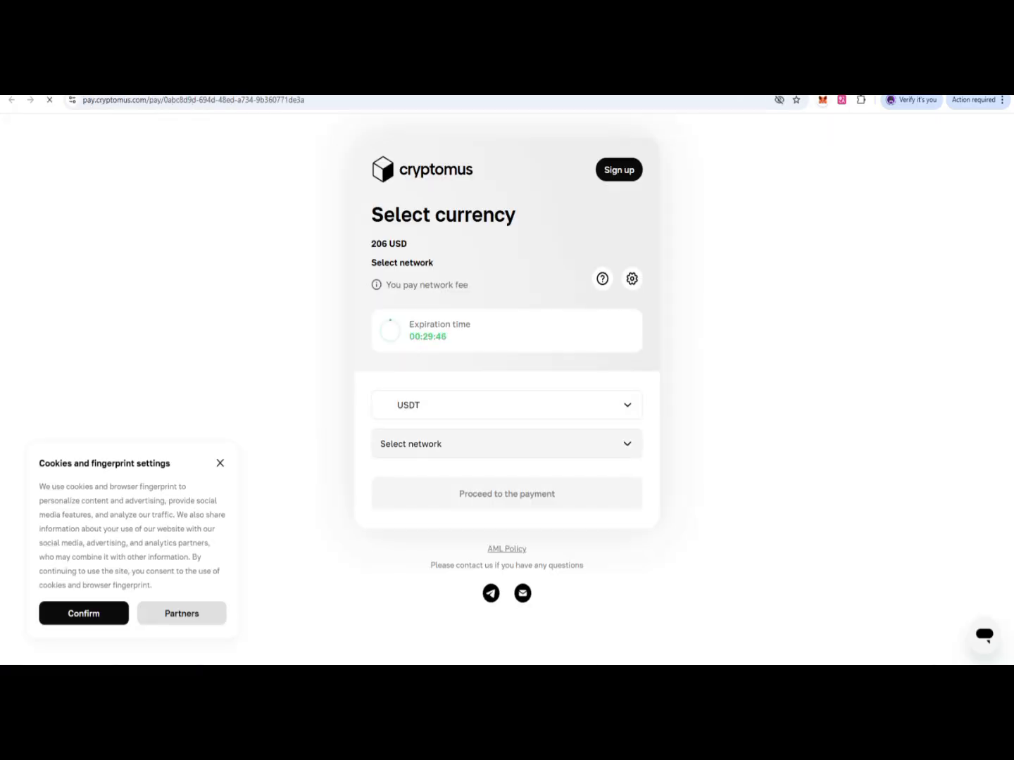
# Pay the $206.00 total in USDT over the BSC (BEP-20) network via Cryptomus.
pyautogui.click(507, 444)
pyautogui.click(422, 517)
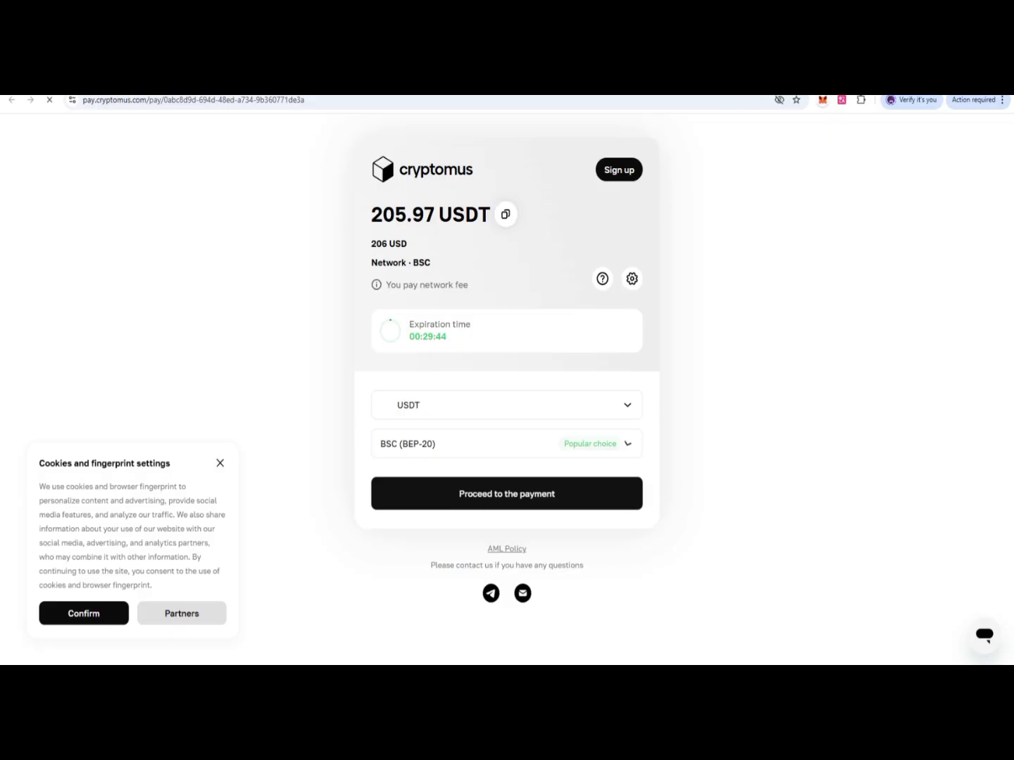
pyautogui.press('Return')
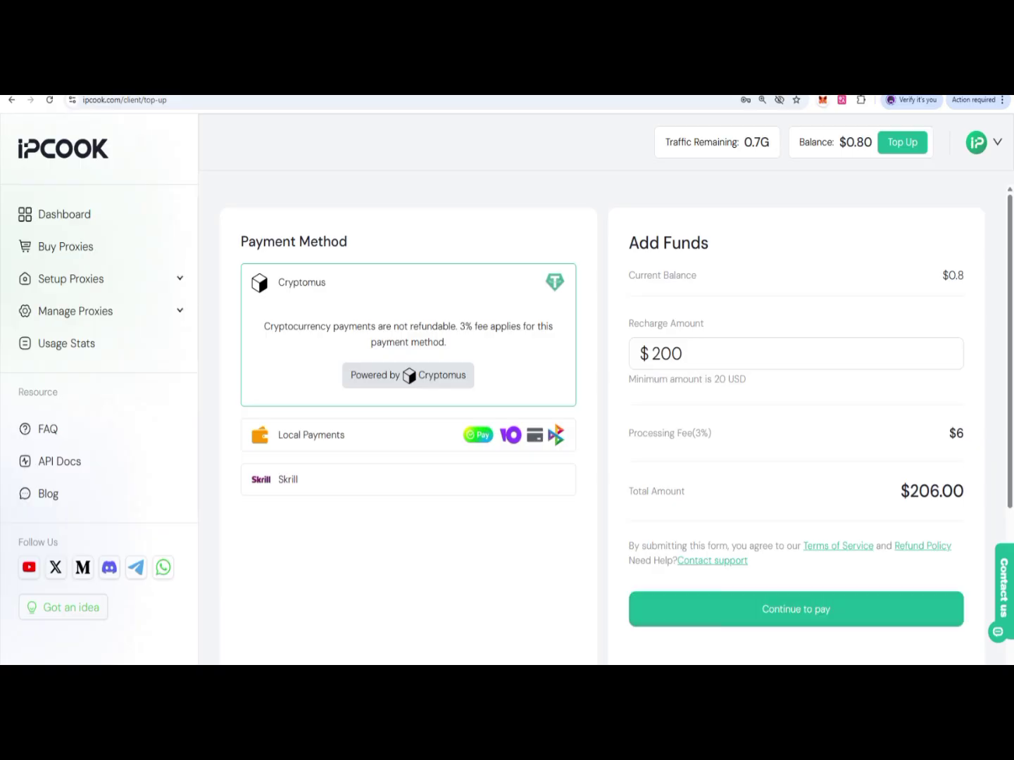
# Show the residential plans from Basic $3.2/GB to Enterprise $0.5/GB, and expand Setup Proxies.
pyautogui.click(65, 247)
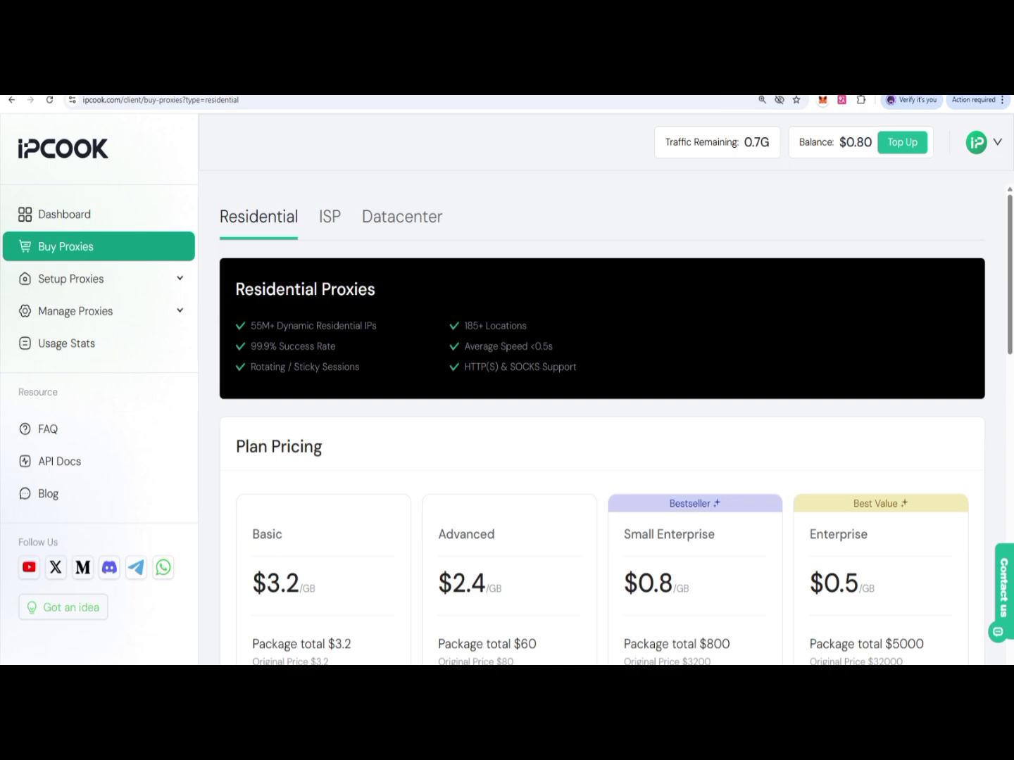
pyautogui.scroll(-3, 602, 421)
pyautogui.scroll(-2, 602, 423)
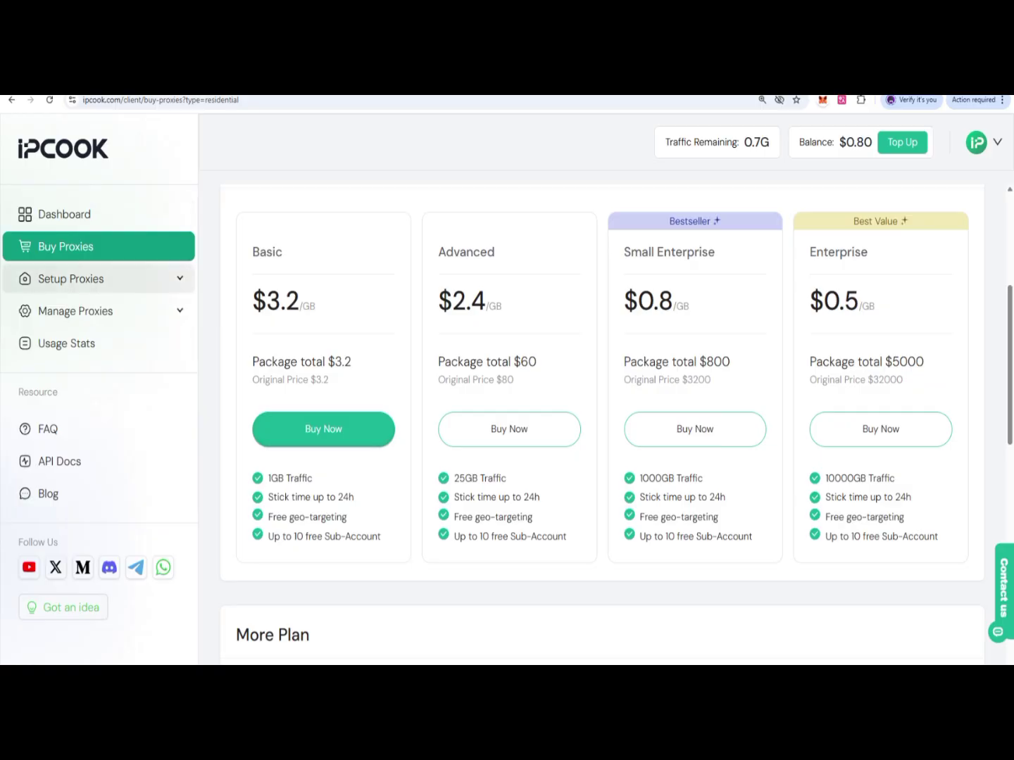
pyautogui.click(71, 279)
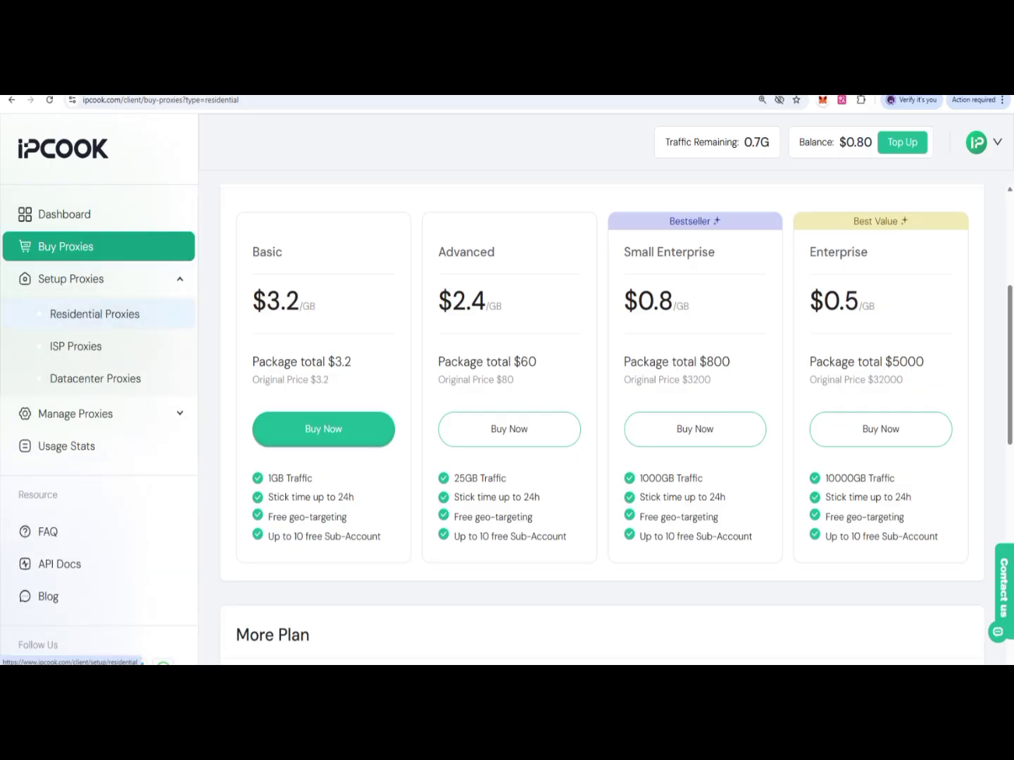
# In the residential proxy setup, set the City/State target to Alaska > Butte.
pyautogui.click(94, 314)
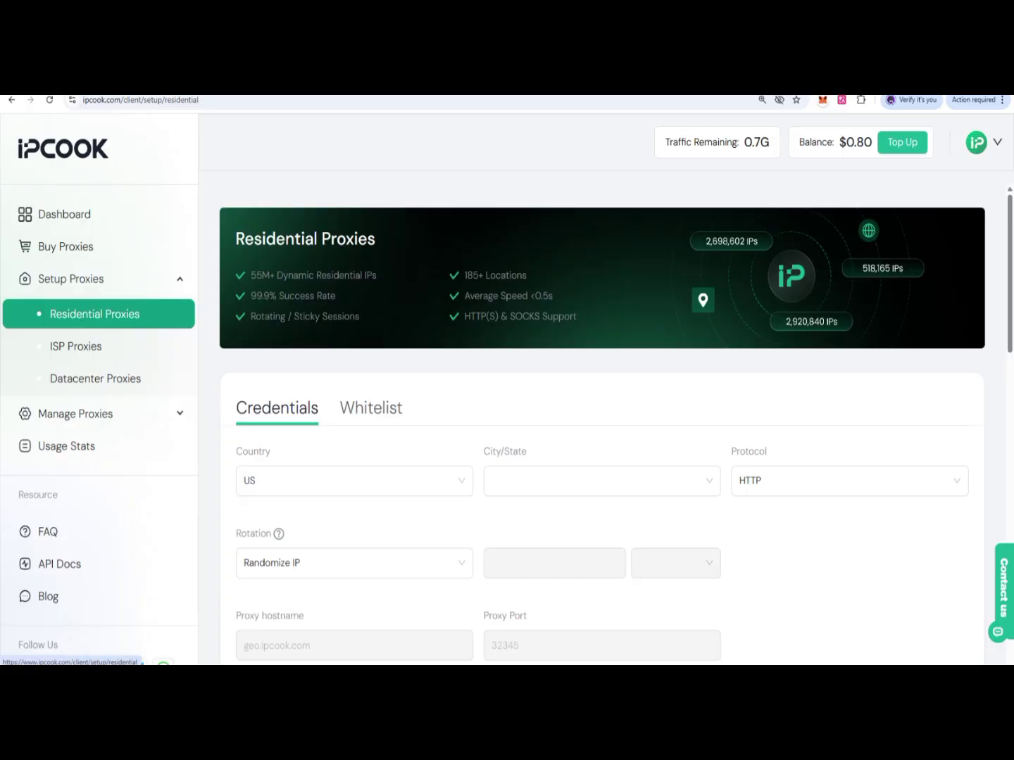
pyautogui.scroll(-2, 602, 422)
pyautogui.scroll(-1, 602, 422)
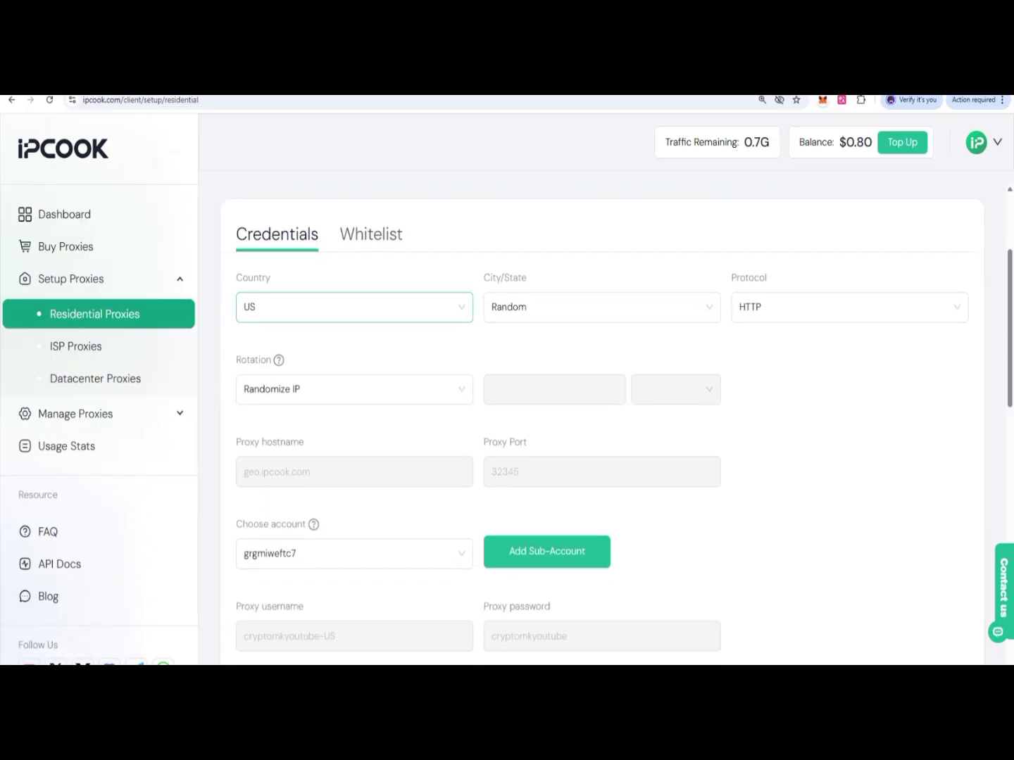
pyautogui.click(602, 307)
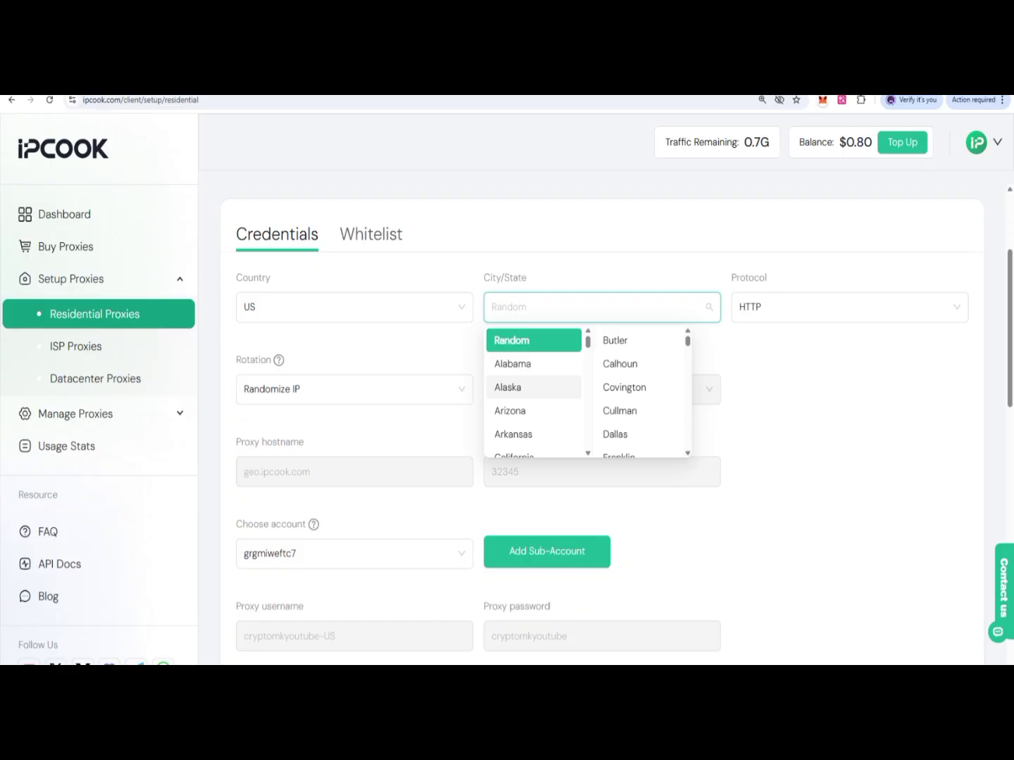
pyautogui.click(534, 387)
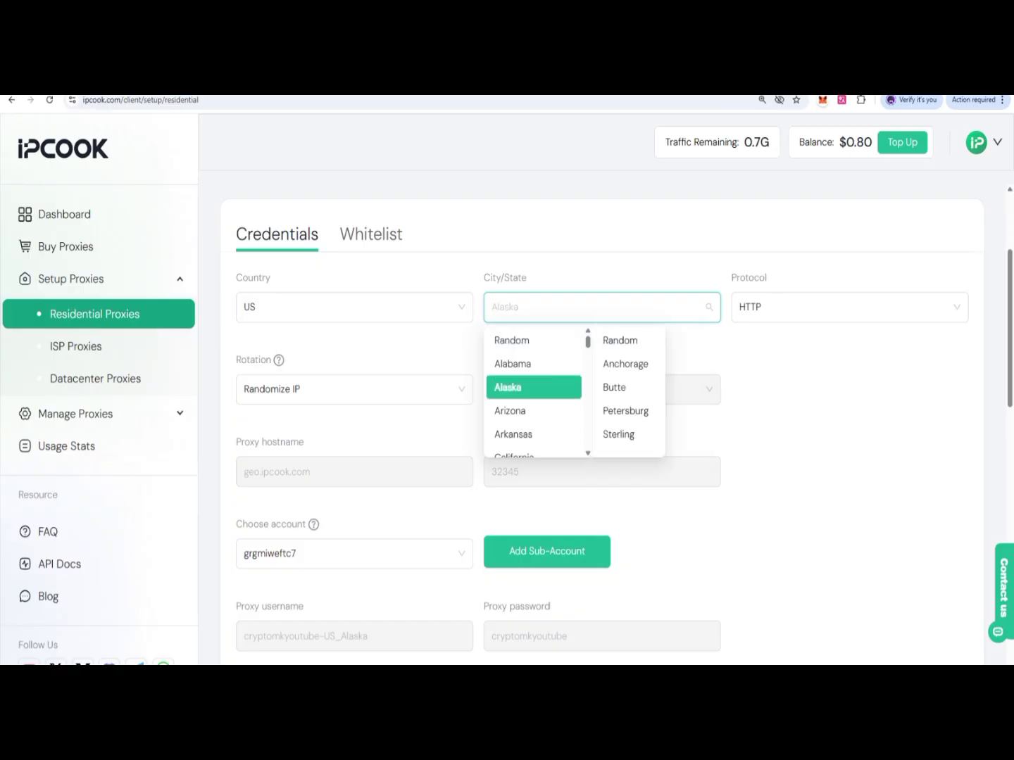
pyautogui.click(614, 387)
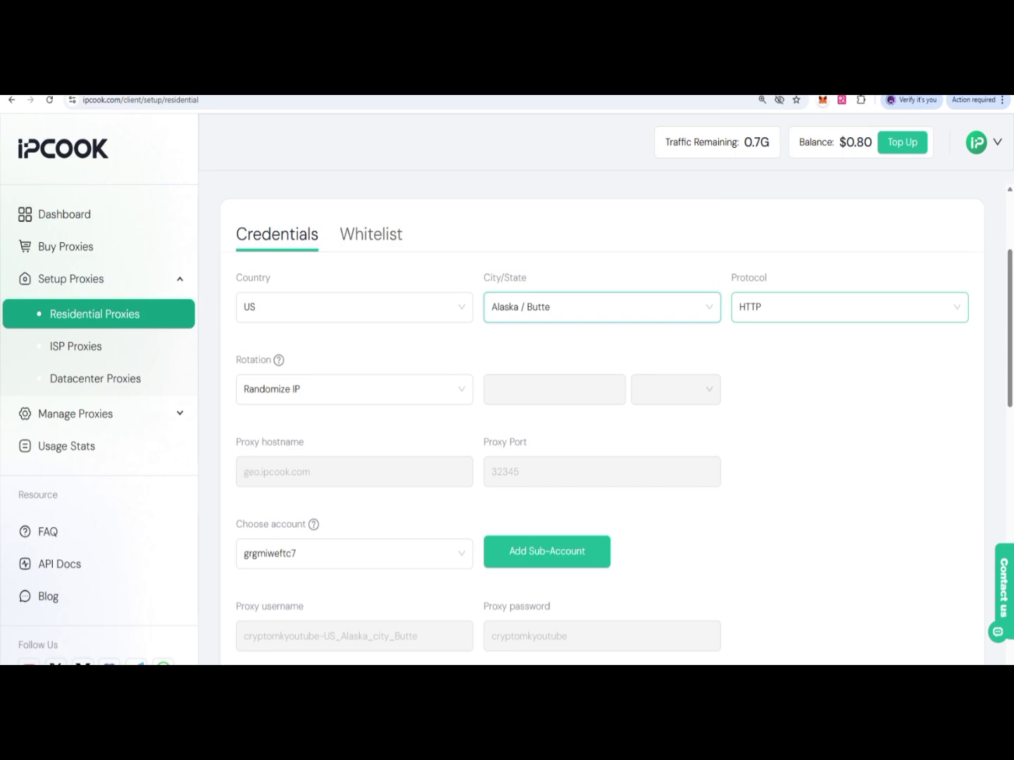
# Set the protocol to SOCKS5 and the rotation to Sticky IP lasting 1 minute.
pyautogui.click(810, 307)
pyautogui.click(767, 363)
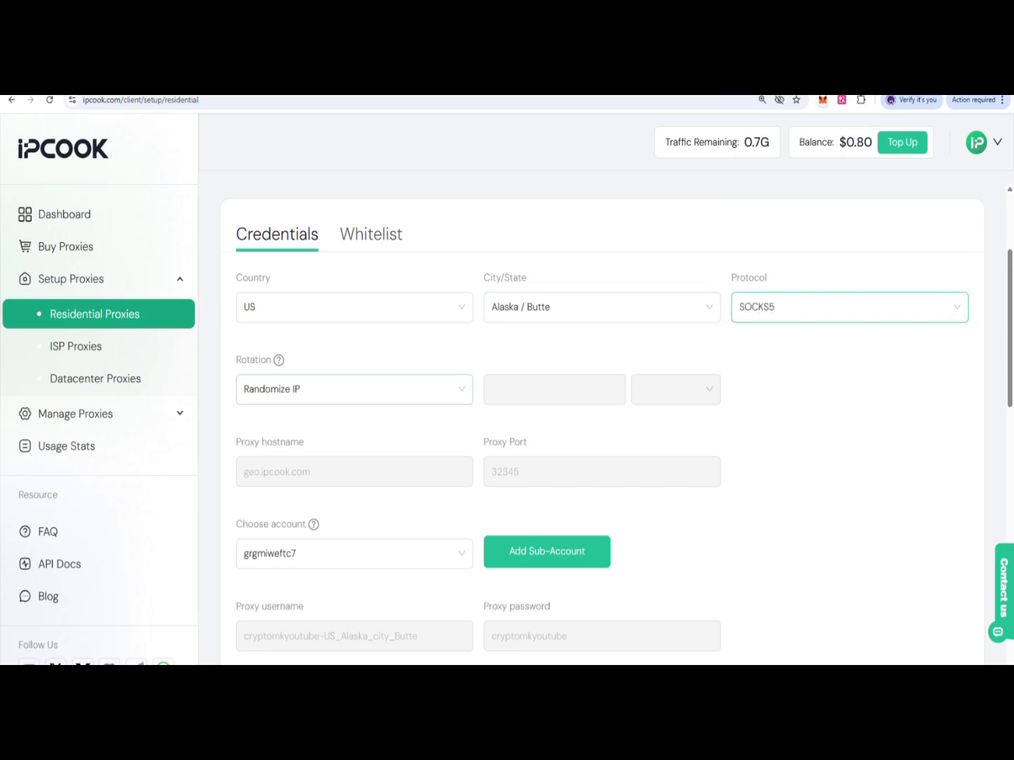
pyautogui.click(352, 390)
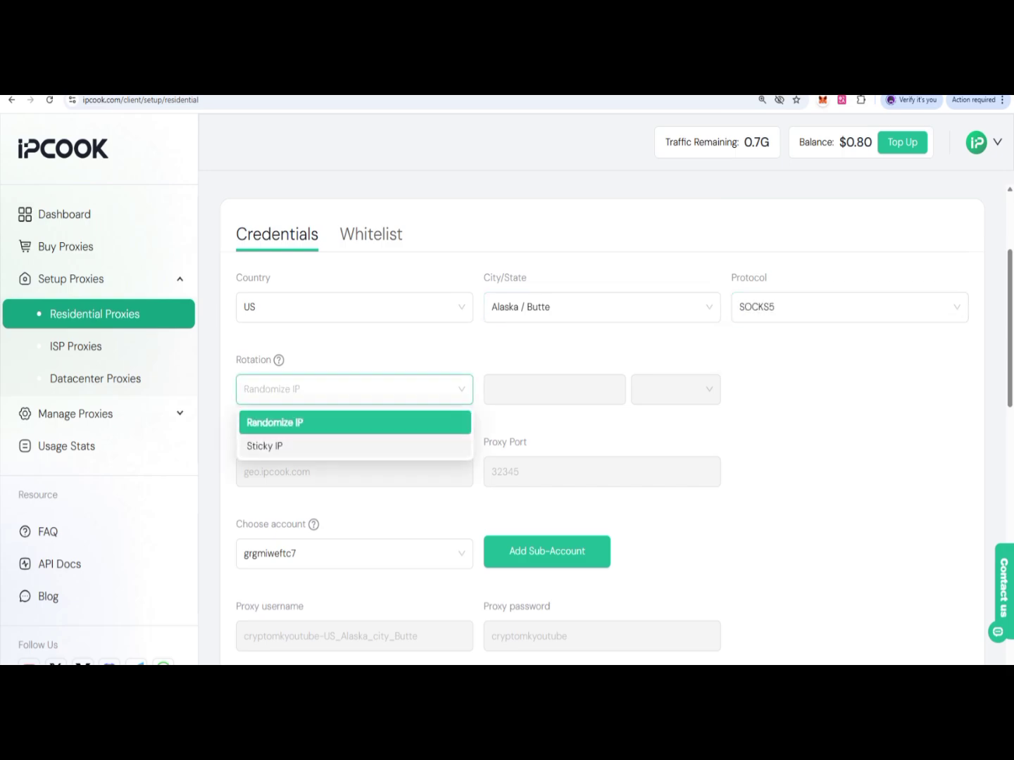
pyautogui.click(300, 446)
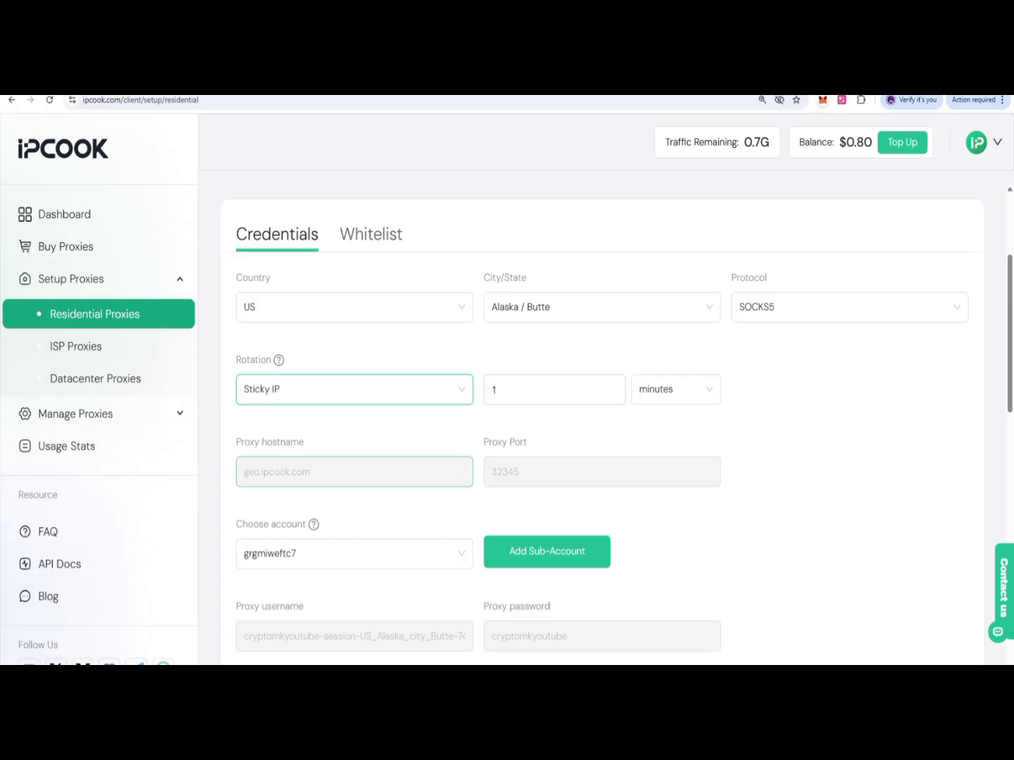
pyautogui.scroll(-2, 352, 472)
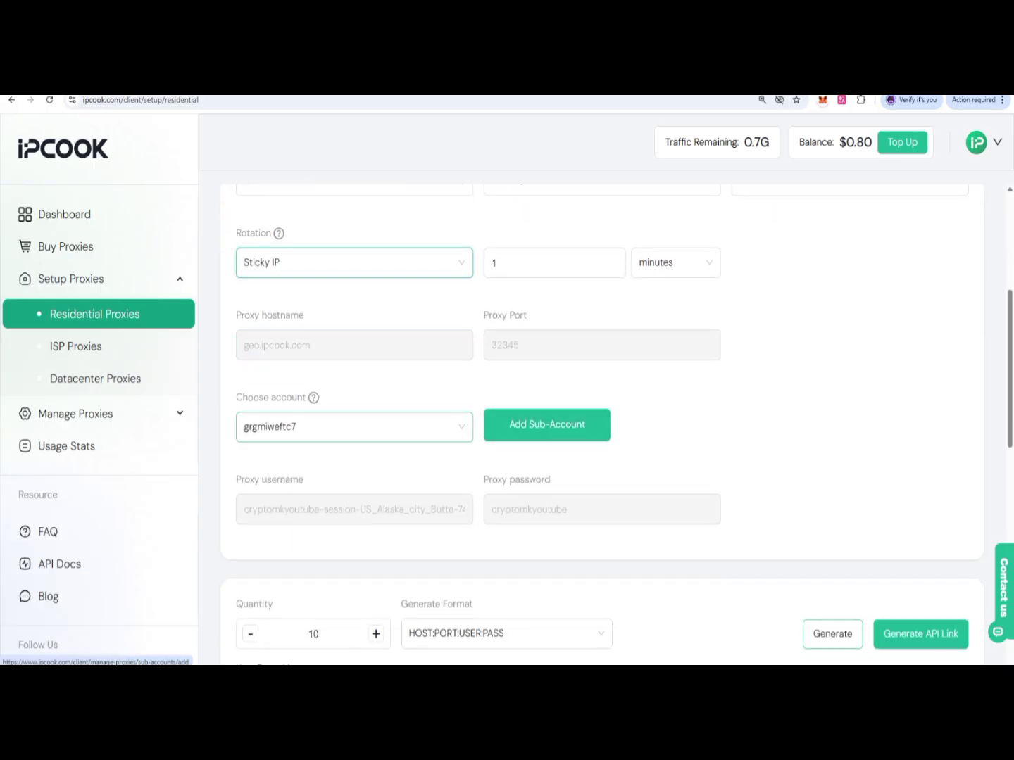
pyautogui.scroll(-2, 548, 425)
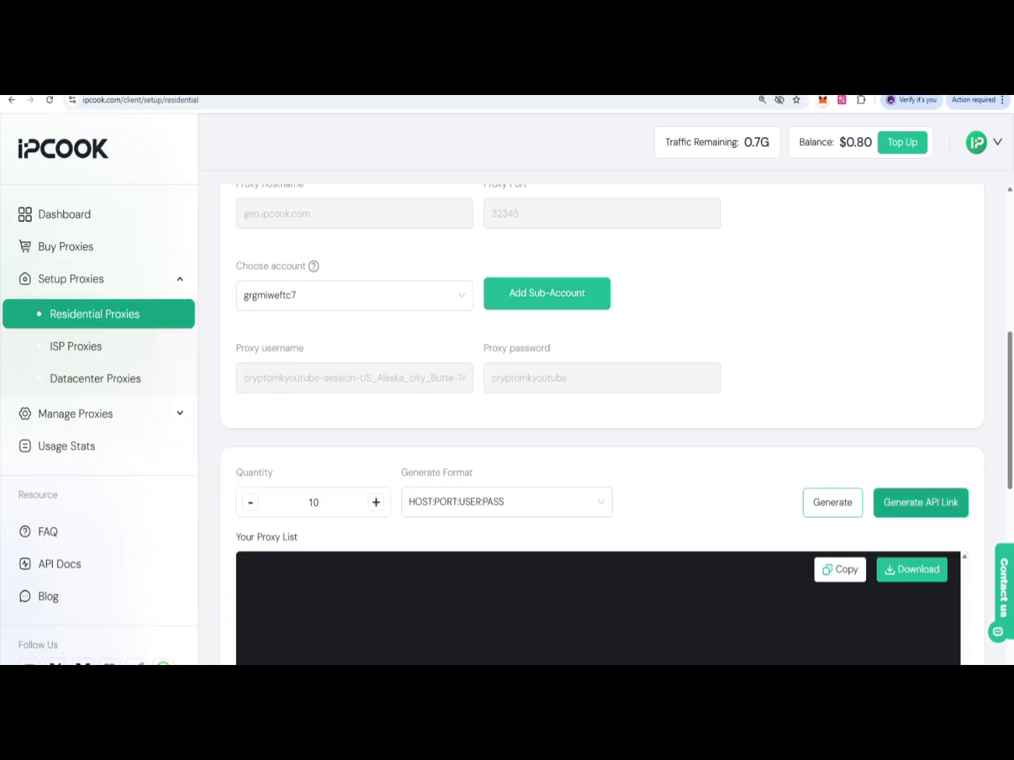
# Generate and copy the API link for 10 SOCKS5 Alaska/Butte proxies, then view the PHP integration example.
pyautogui.click(921, 502)
pyautogui.scroll(-3, 922, 502)
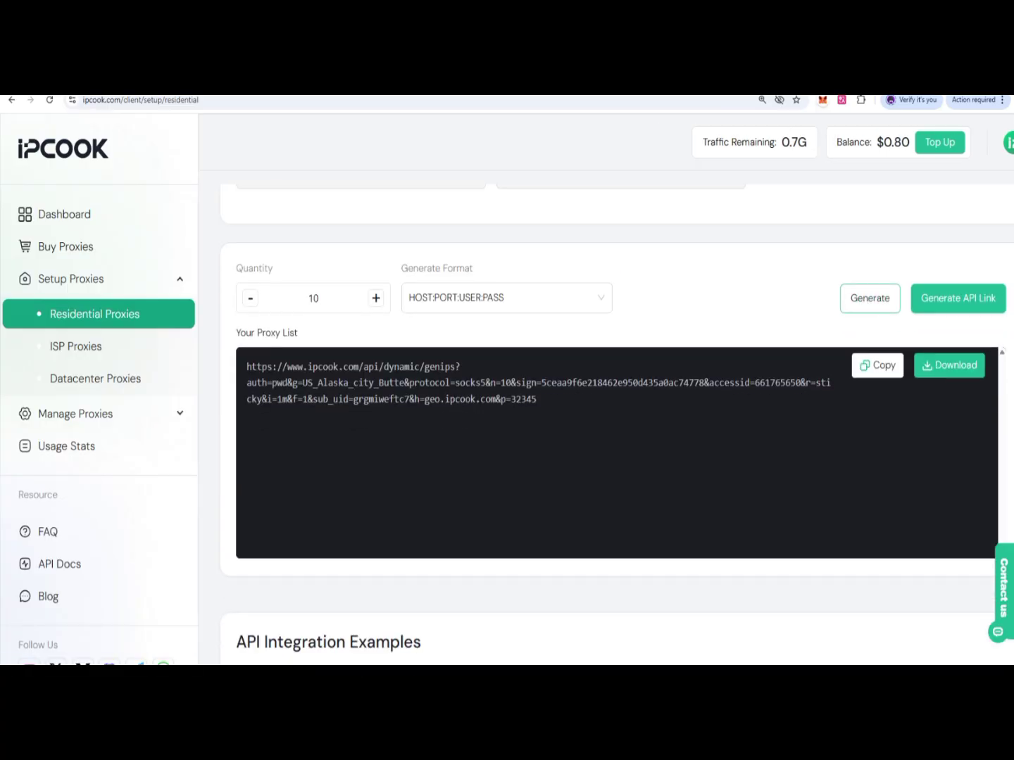
pyautogui.click(878, 365)
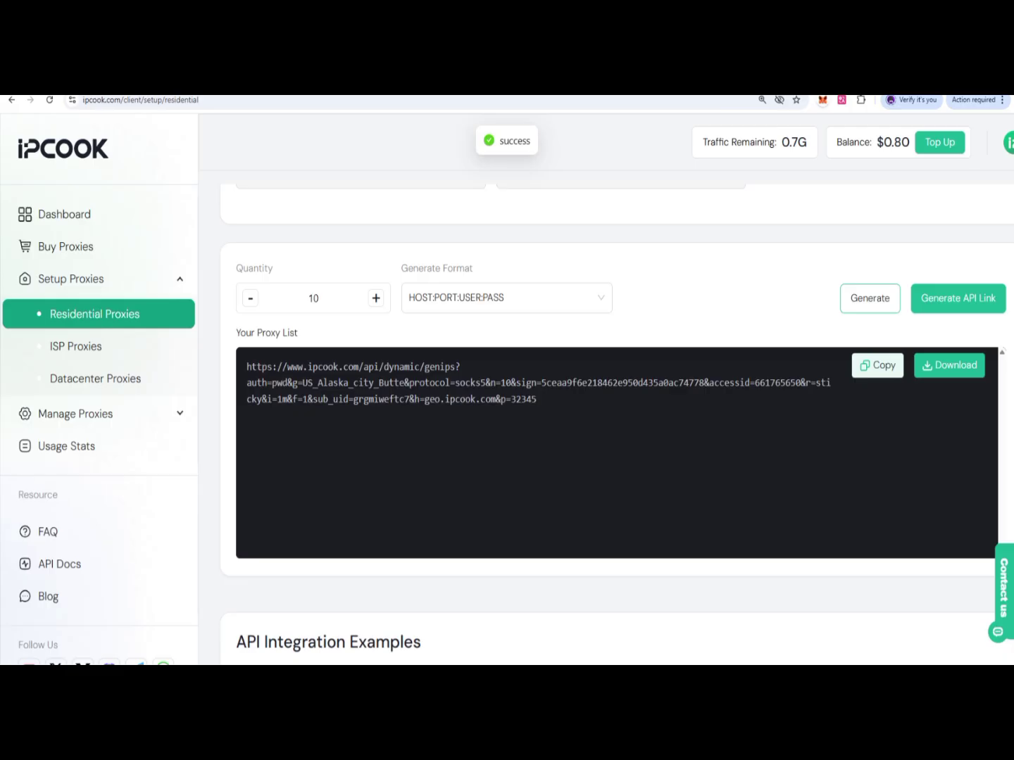
pyautogui.scroll(-5, 878, 366)
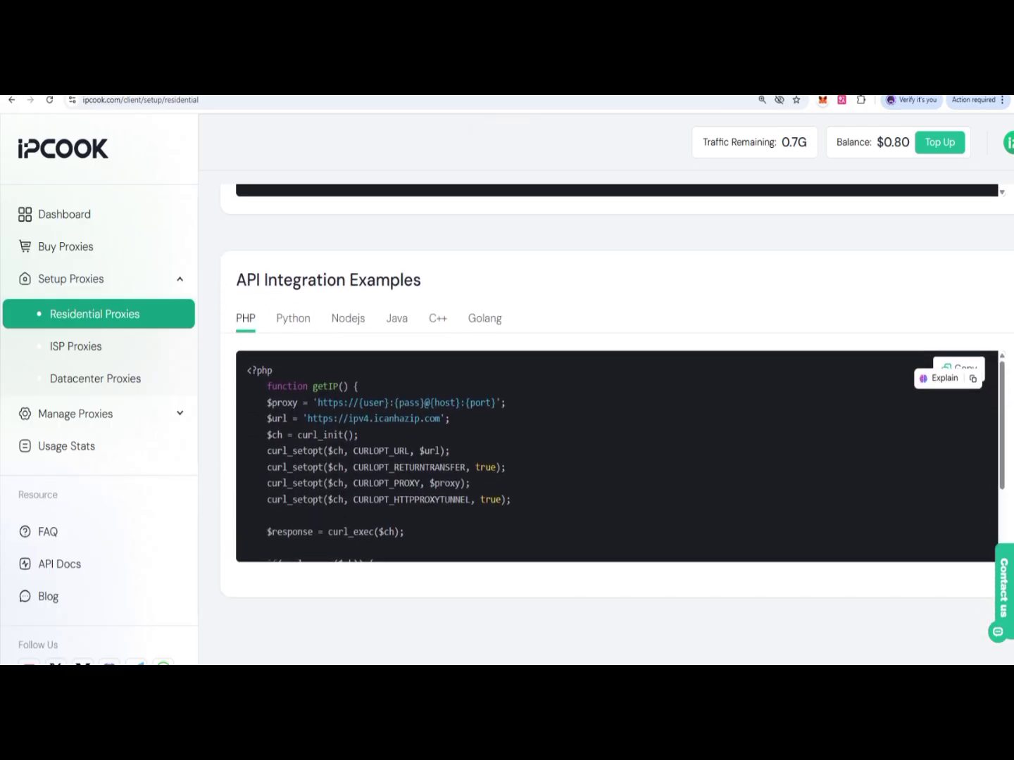
# Check the empty ISP and Datacenter proxy lists, then open Sub-Accounts showing one account with 0.3GB left.
pyautogui.click(75, 346)
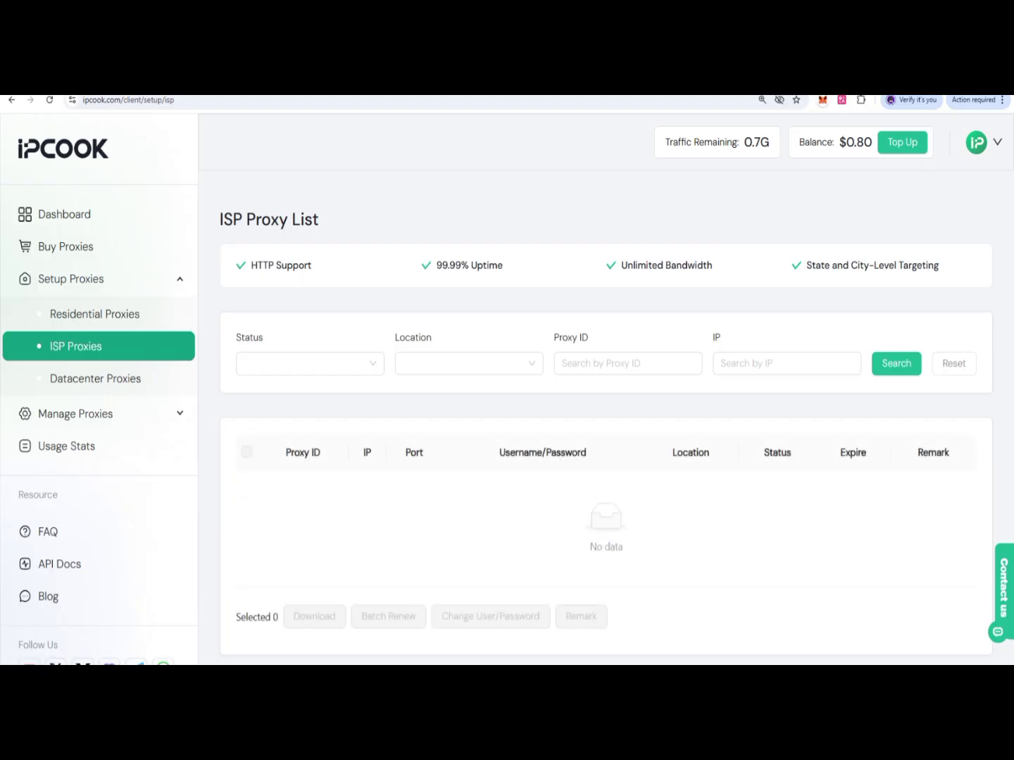
pyautogui.click(95, 378)
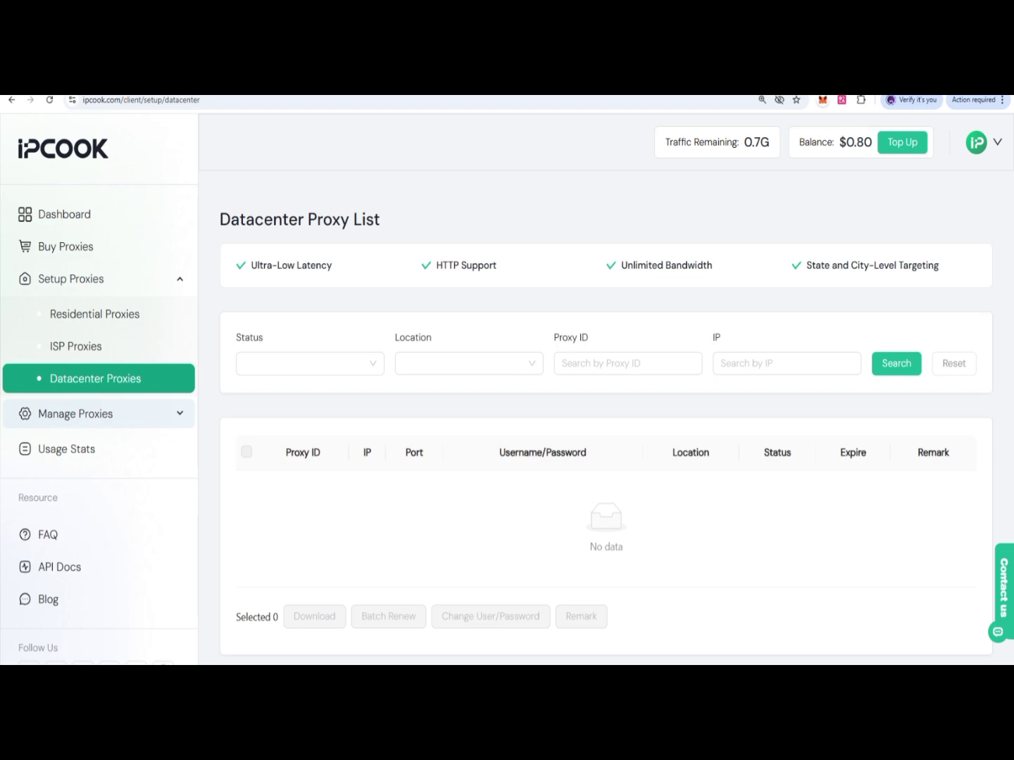
pyautogui.click(76, 414)
pyautogui.click(85, 346)
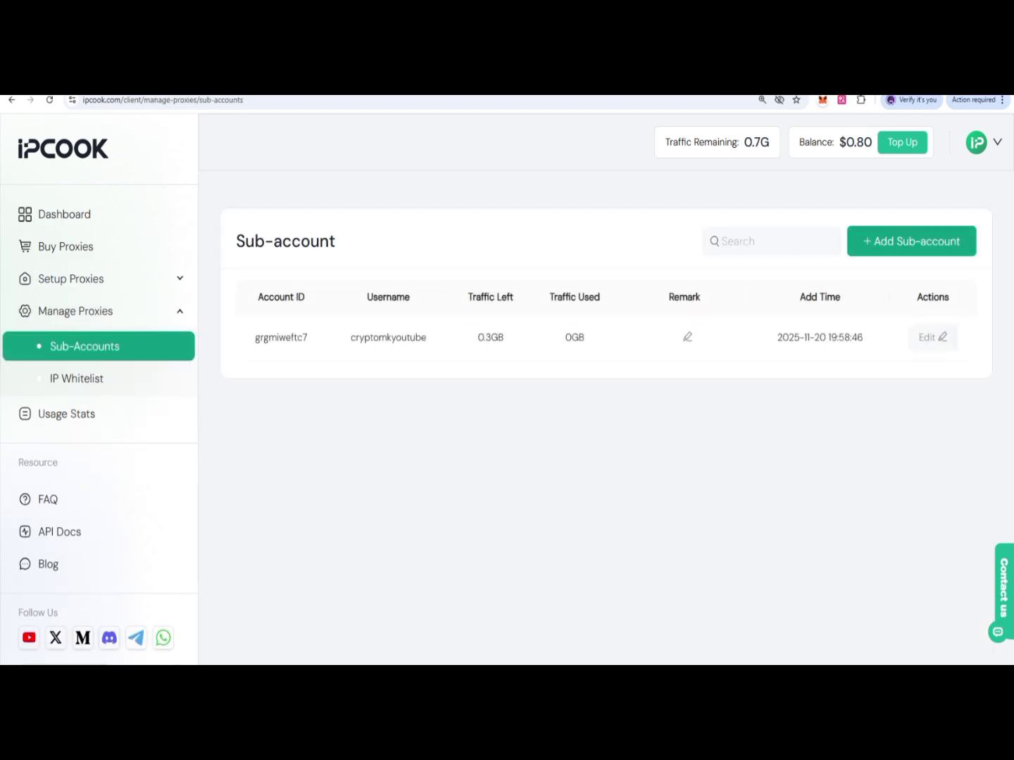
# Start a new sub-account and enter its username and password.
pyautogui.click(912, 241)
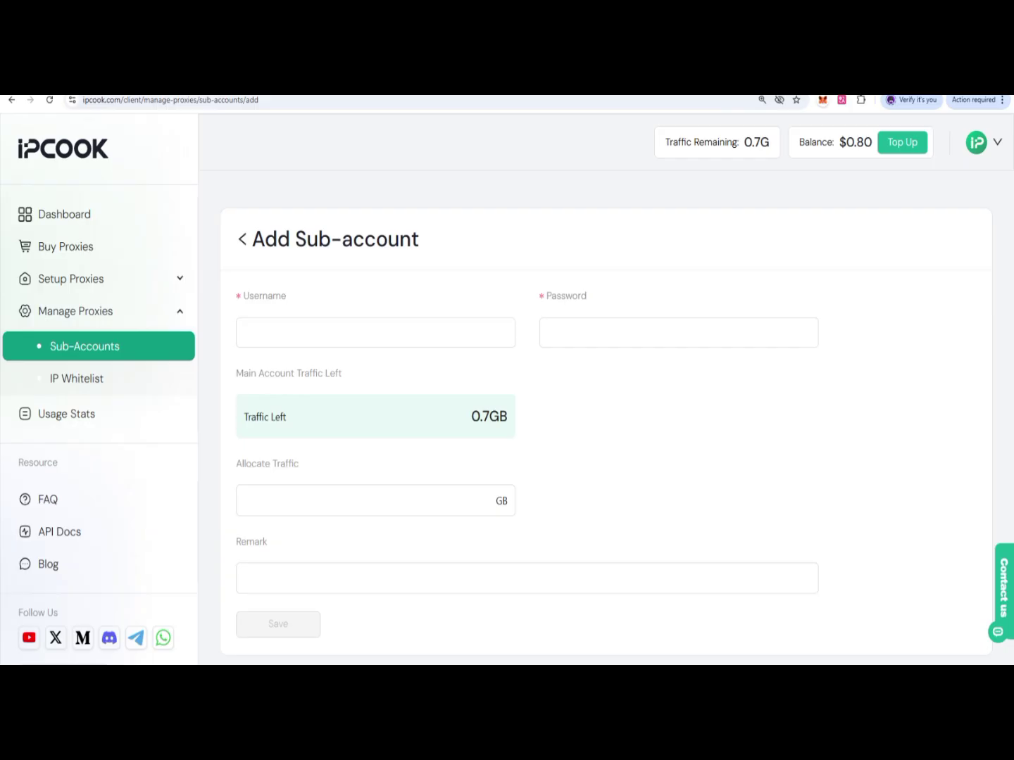
pyautogui.click(376, 332)
pyautogui.click(678, 333)
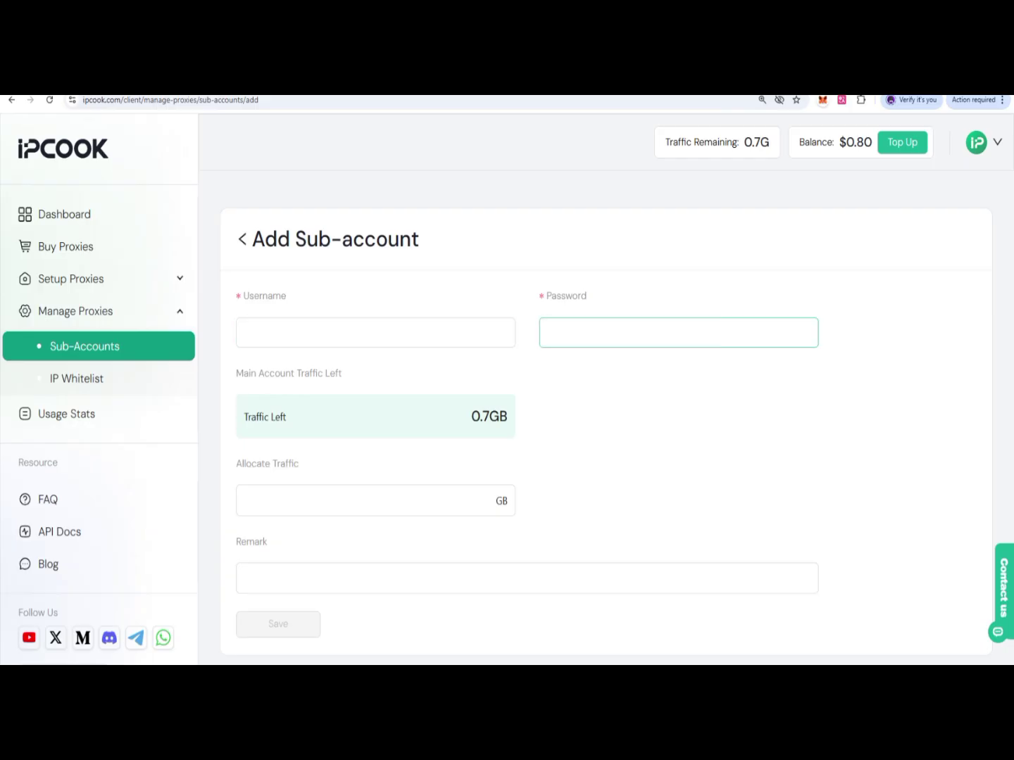
pyautogui.click(376, 501)
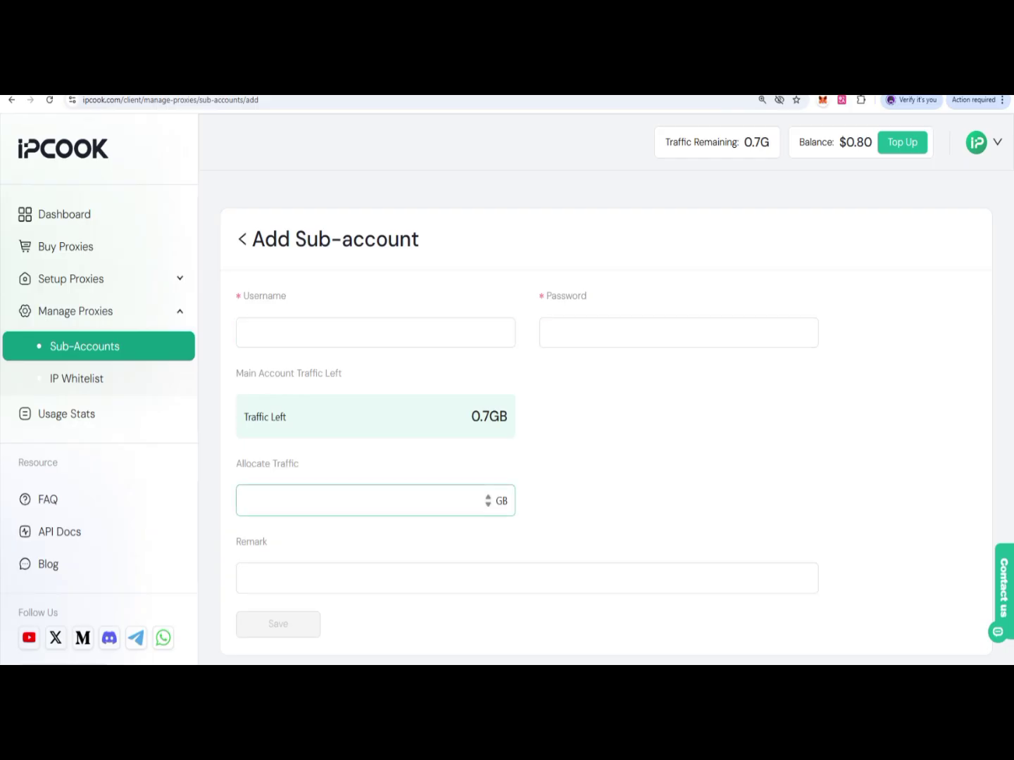
pyautogui.click(376, 332)
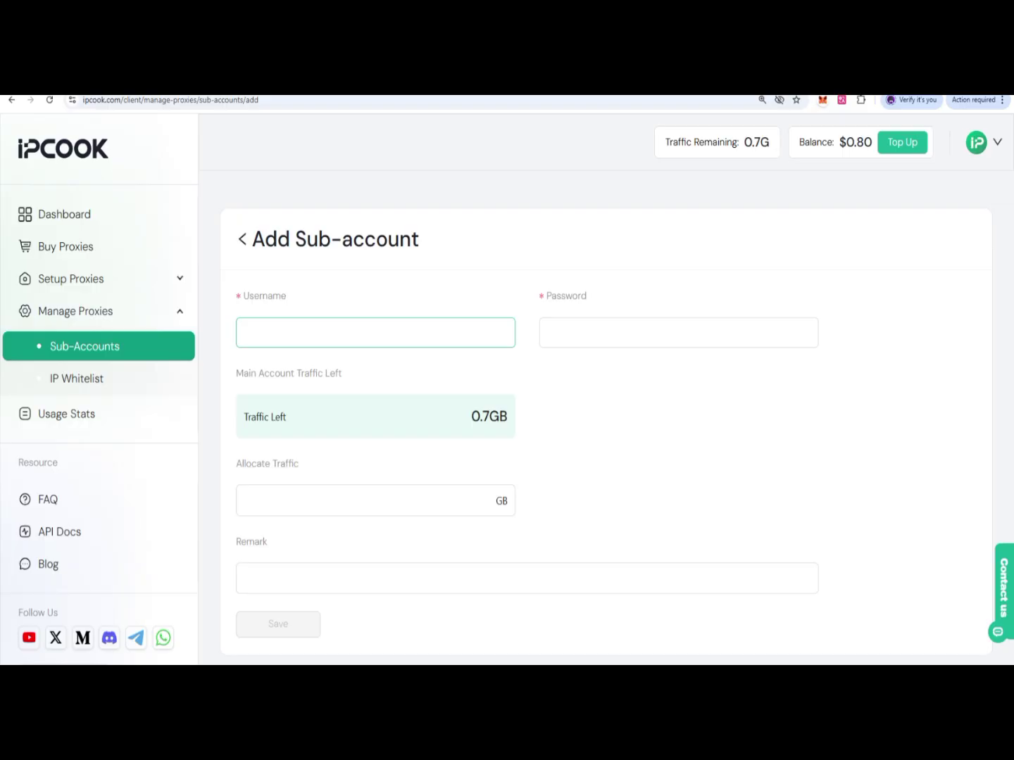
pyautogui.write('ZAINI')
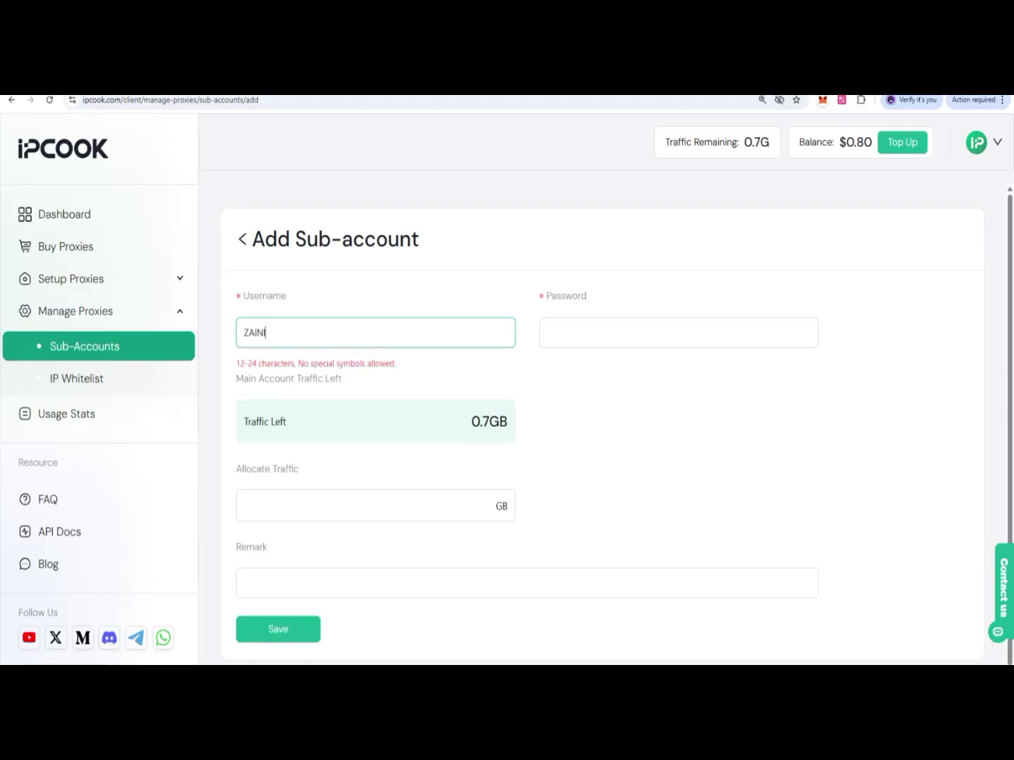
pyautogui.click(548, 333)
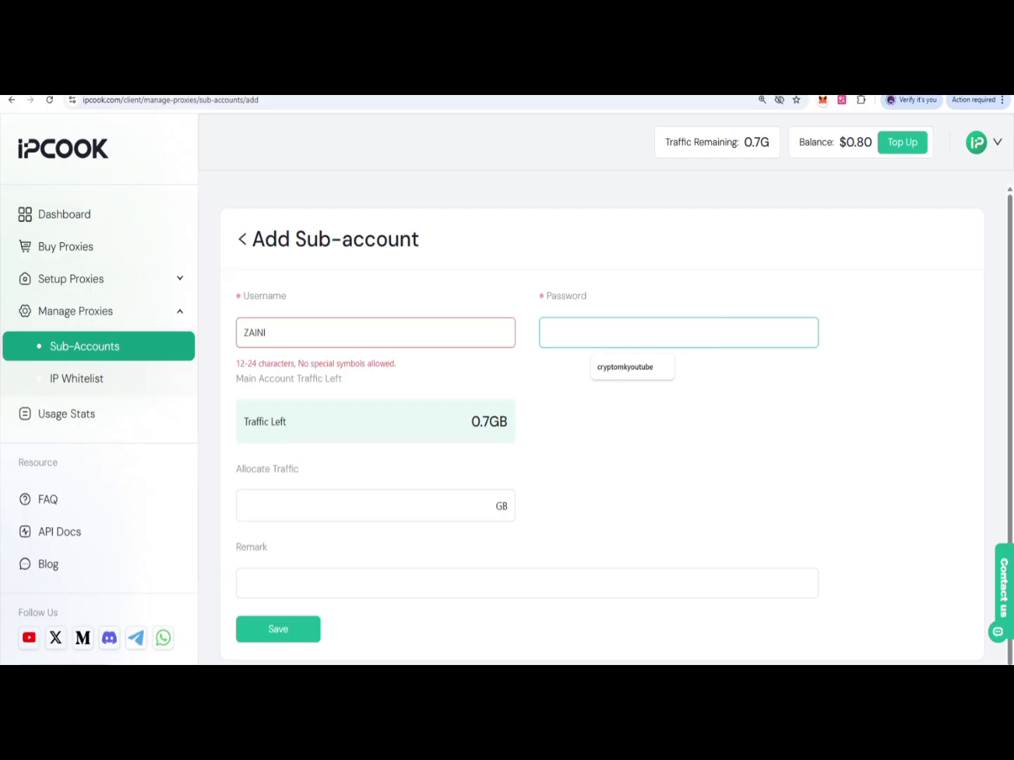
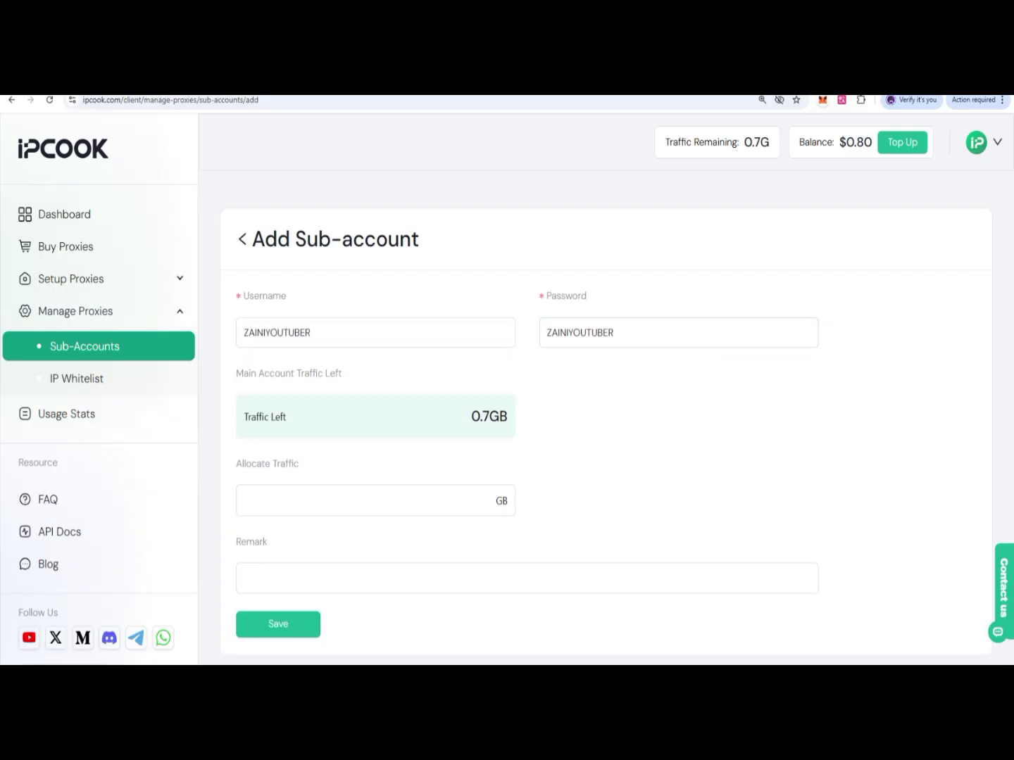
# Allocate 0.2 GB of traffic to the sub-account and save it.
pyautogui.click(366, 501)
pyautogui.write('0.2')
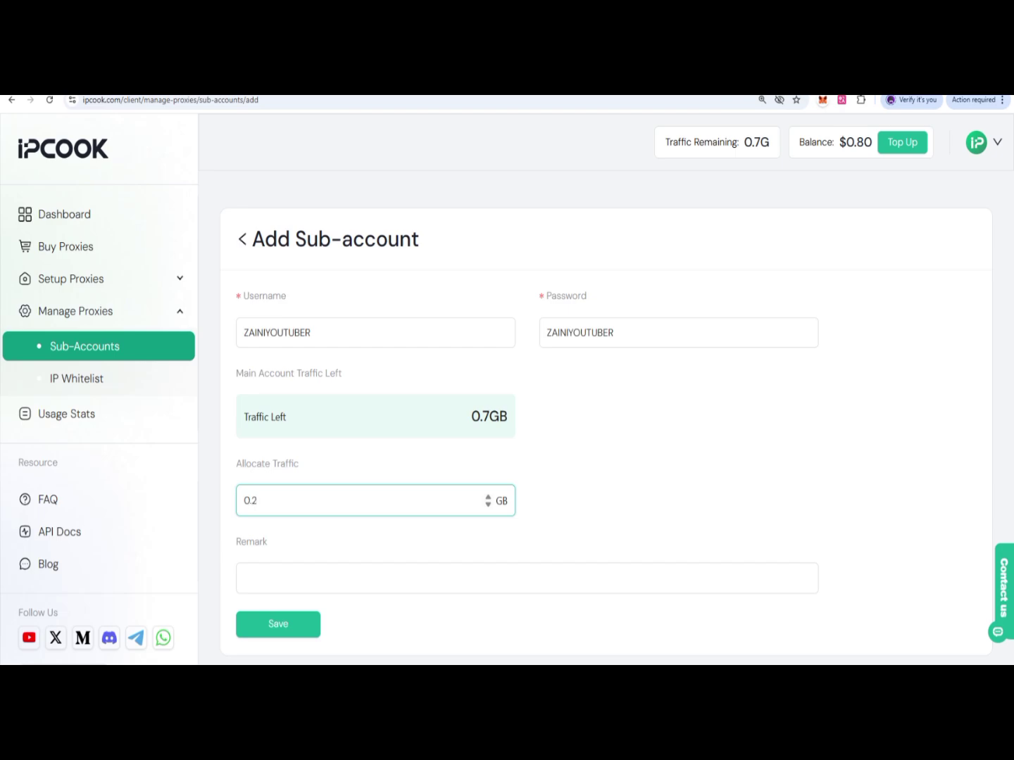
pyautogui.press('BackSpace')
pyautogui.press('BackSpace')
pyautogui.press('BackSpace')
pyautogui.write('-9')
pyautogui.hotkey('ctrl', 'a')
pyautogui.write('0.2')
pyautogui.click(279, 624)
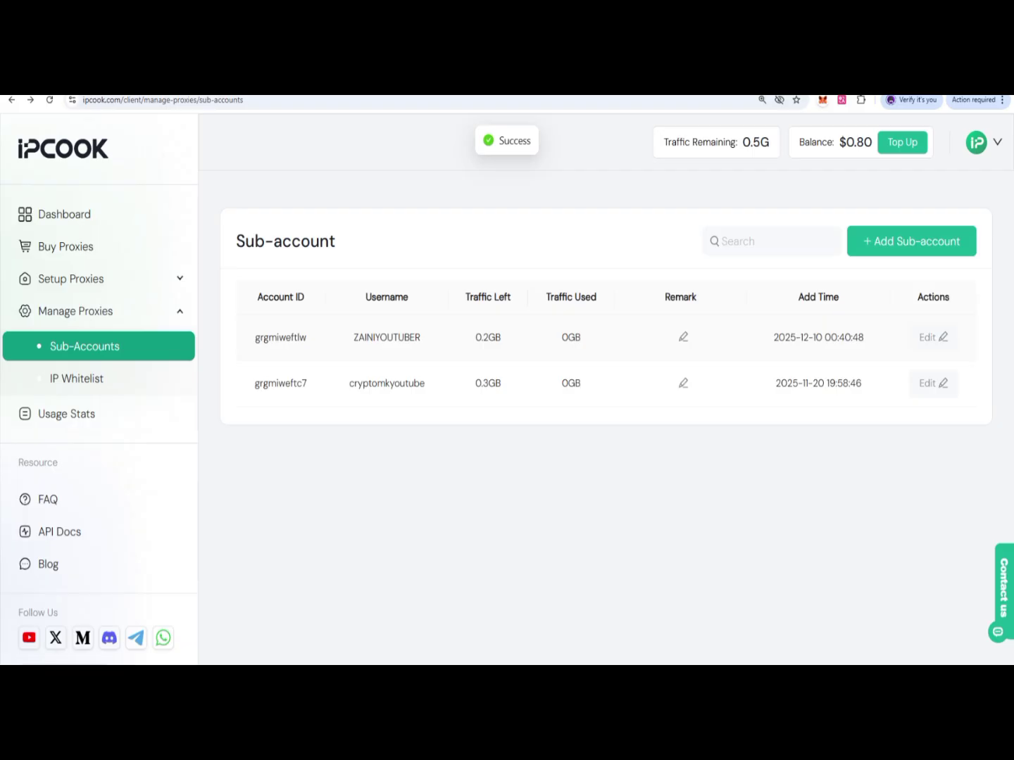
# Check the new sub-account's row in the table, then open Usage Stats.
pyautogui.moveTo(353, 338); pyautogui.dragTo(421, 338)
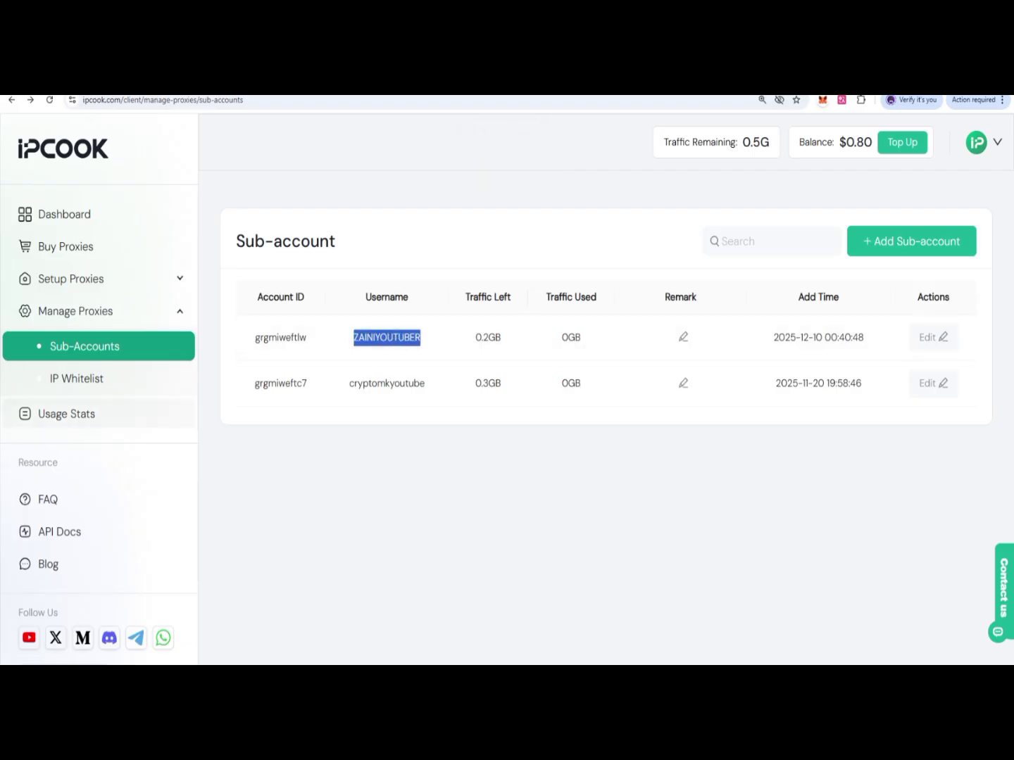
pyautogui.click(67, 414)
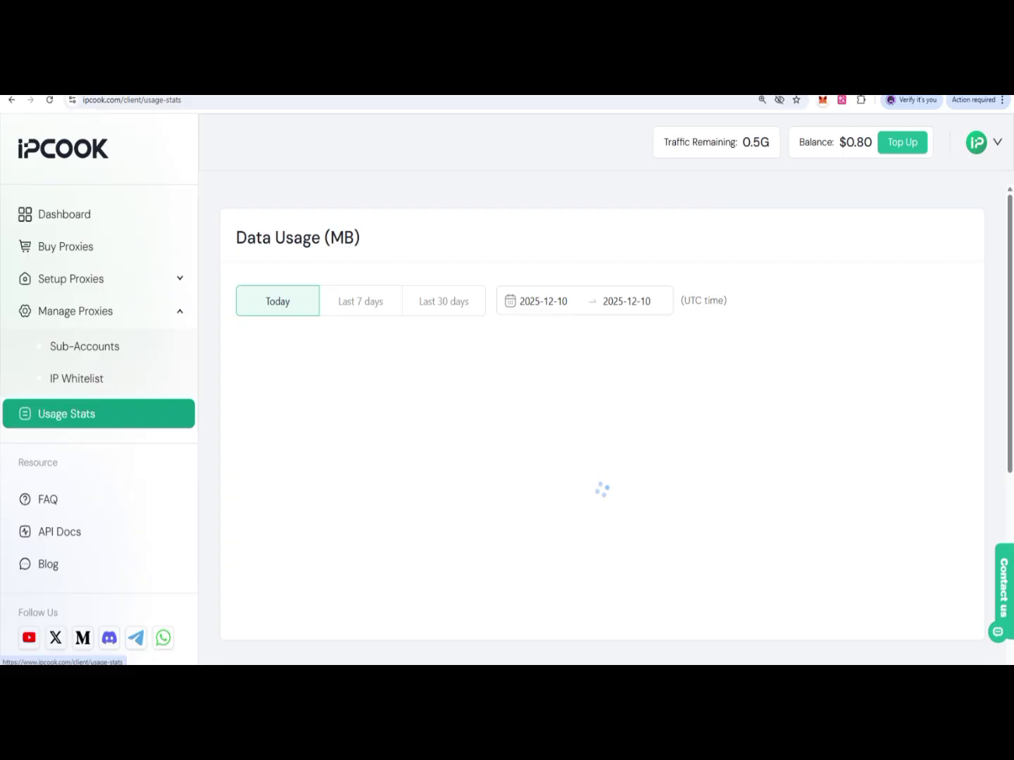
# Return to the dashboard and browse residential plans from Basic $3.2/GB to Enterprise $0.5/GB.
pyautogui.click(64, 214)
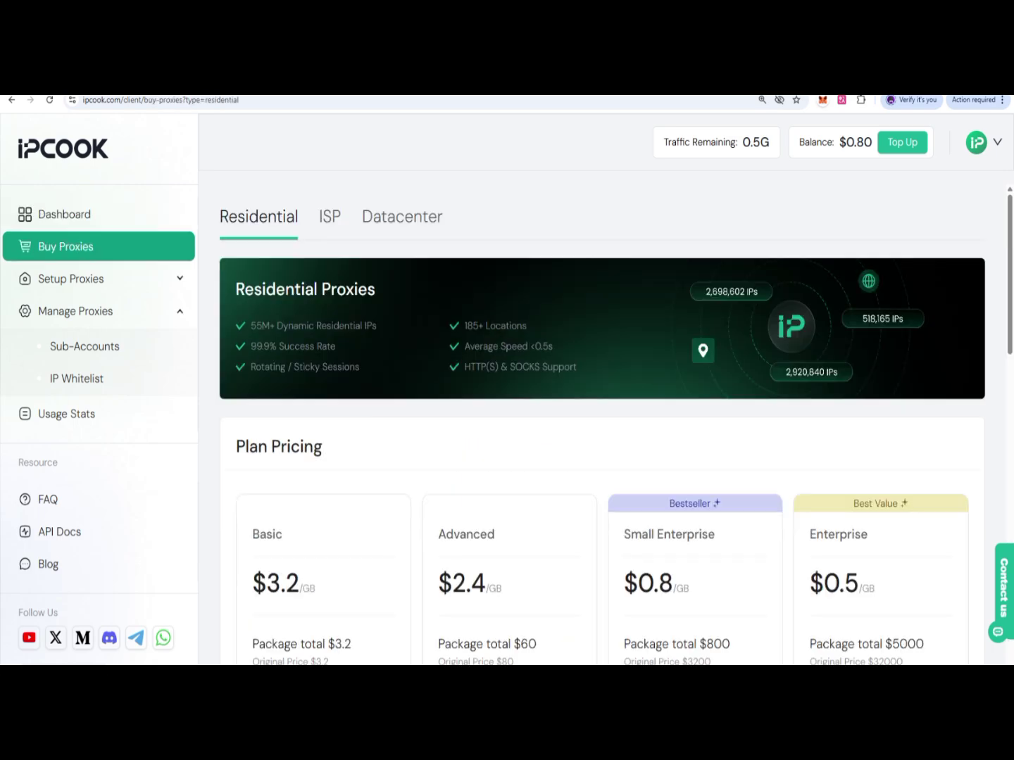
pyautogui.scroll(-3, 602, 423)
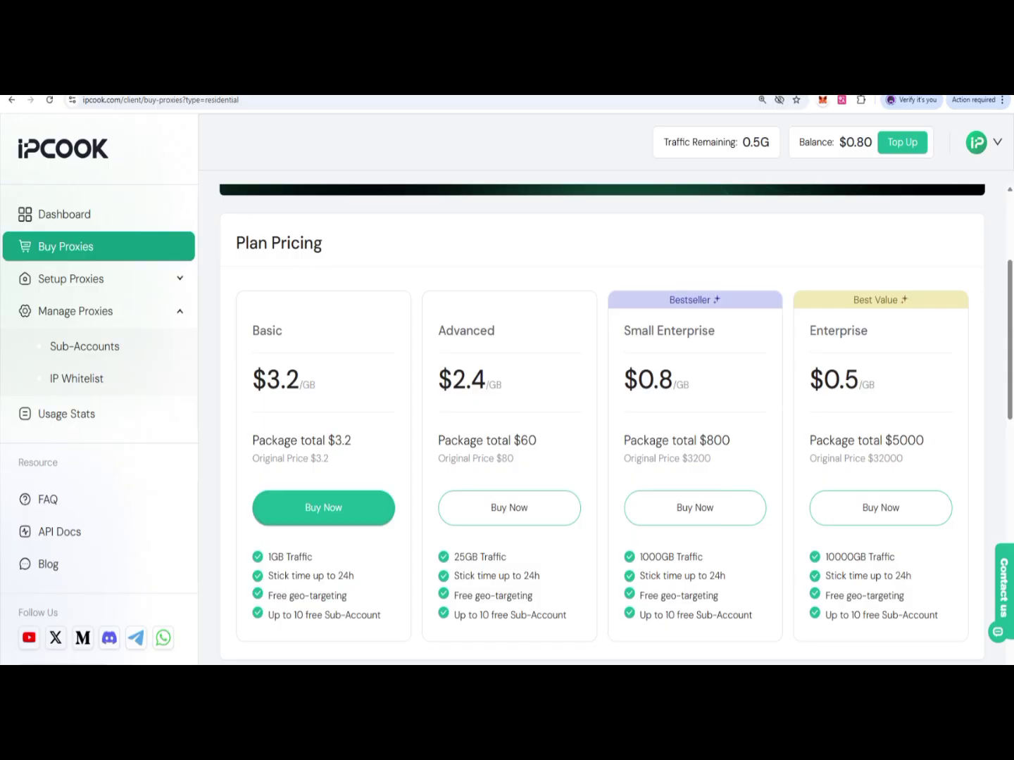
pyautogui.scroll(-1, 602, 422)
pyautogui.scroll(4, 602, 422)
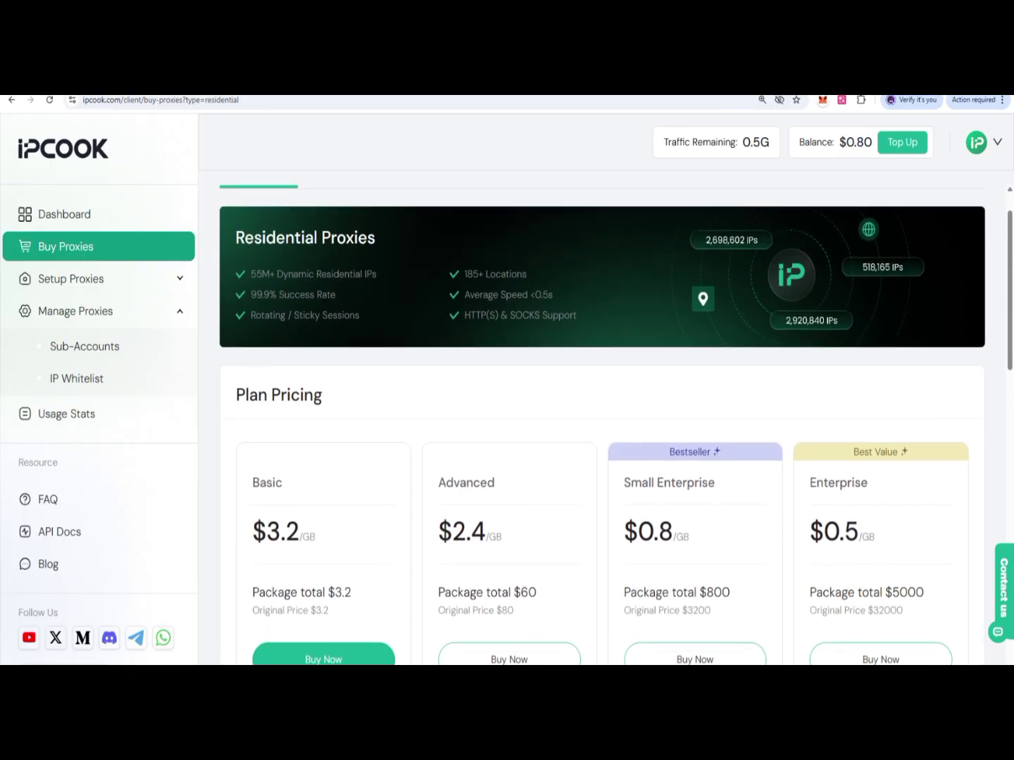